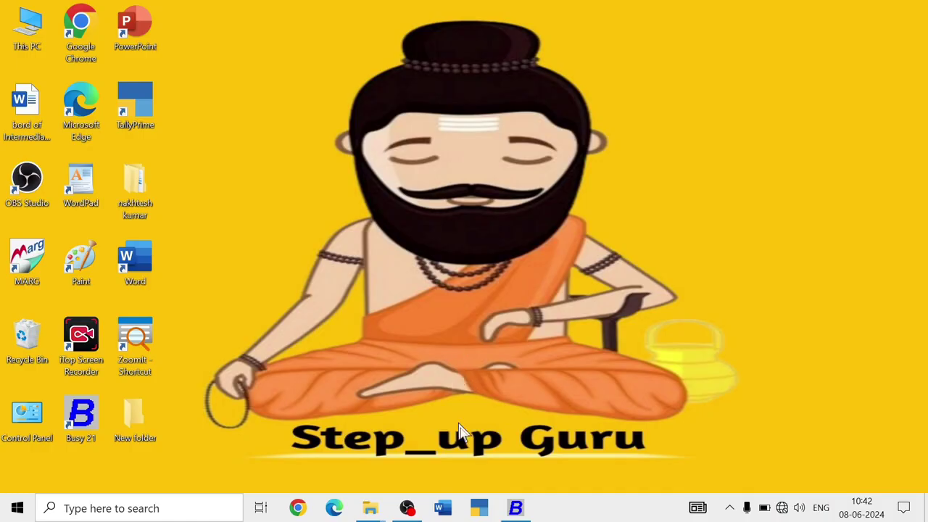
- Switch to Busy 21 and open a new sales voucher
left_click(516, 508)
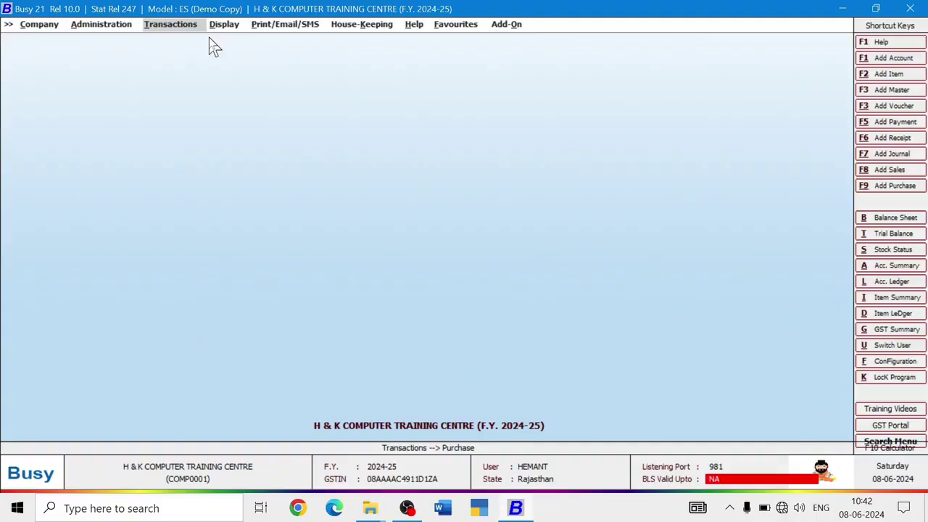
key("Return")
key("Up")
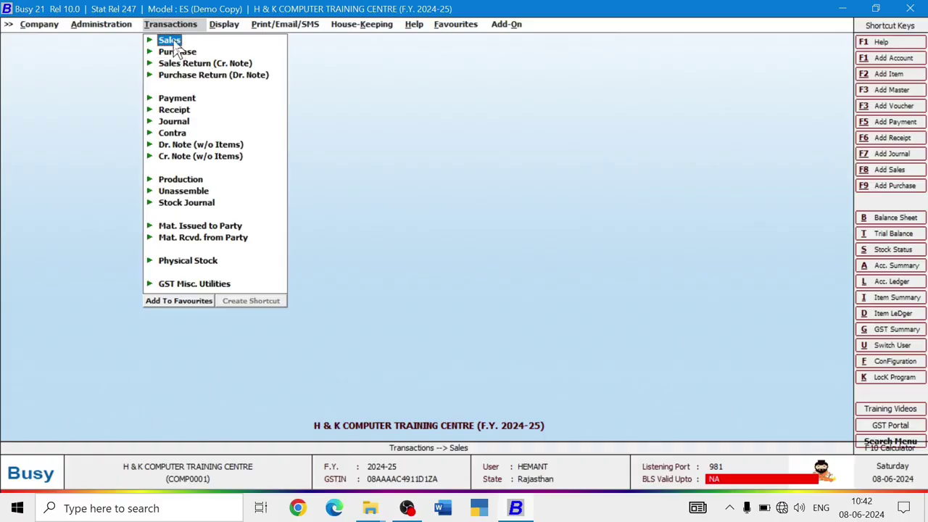
left_click(171, 41)
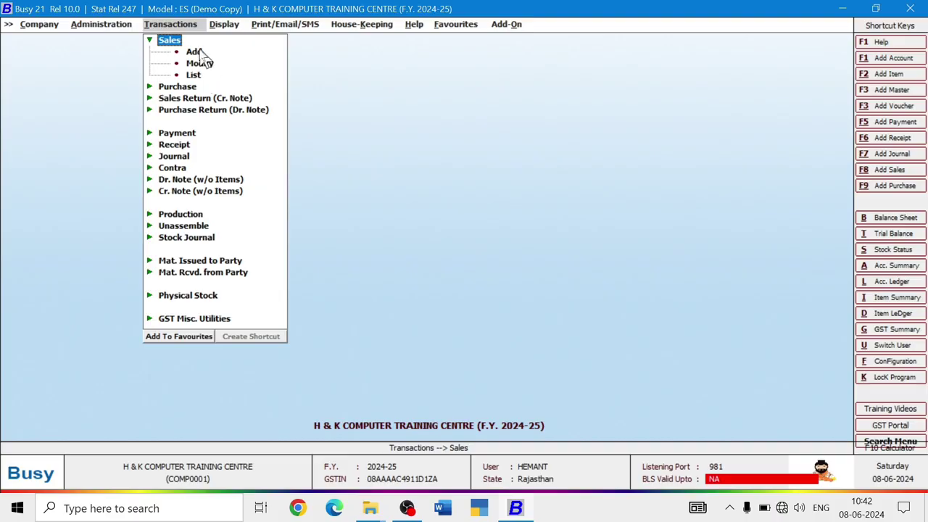
left_click(197, 50)
left_click(203, 52)
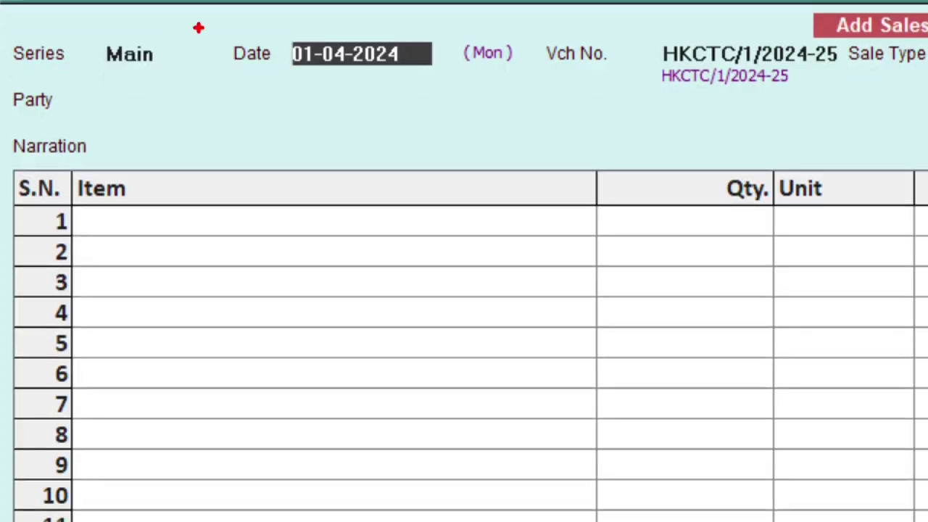
left_click_drag(213, 11, 458, 91)
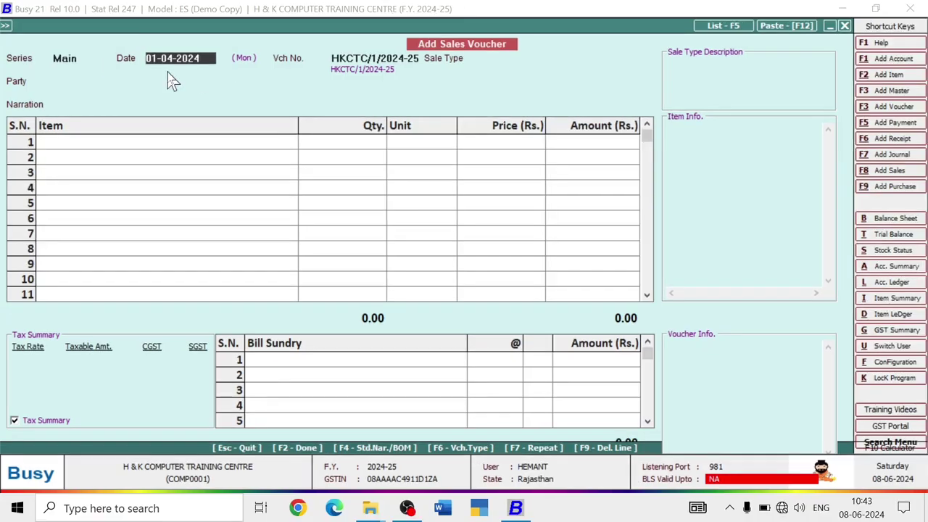
- Date the sales voucher 10-04-2024 and set its sale type to Local-ItemWise
key("Return")
key("shift+Tab")
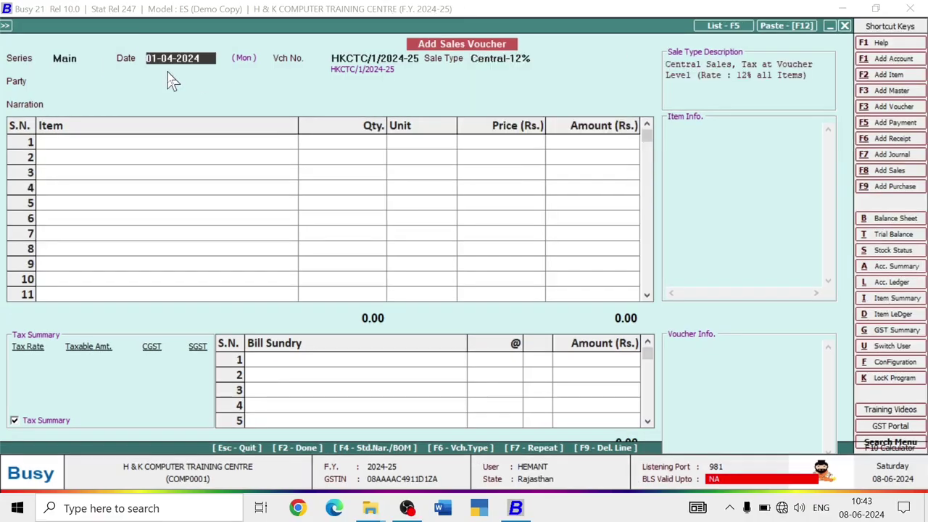
type("10")
key("Return")
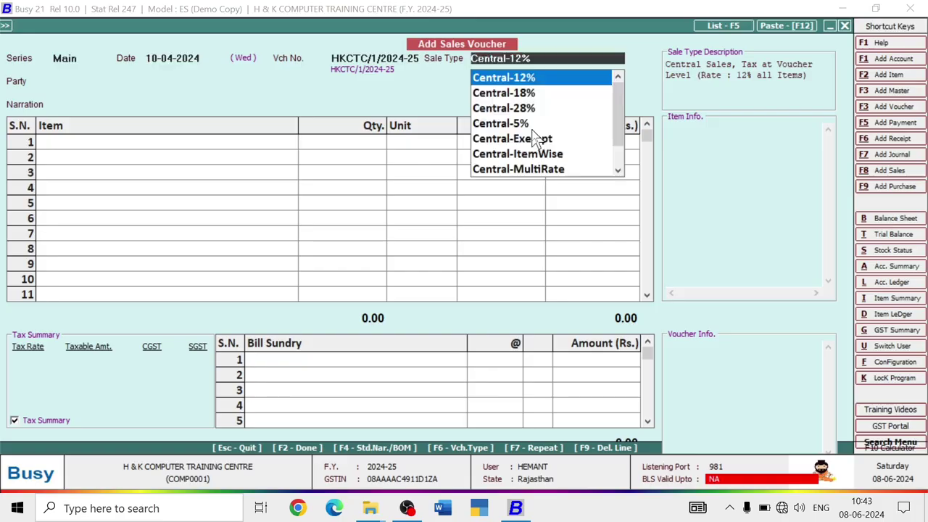
type("LO")
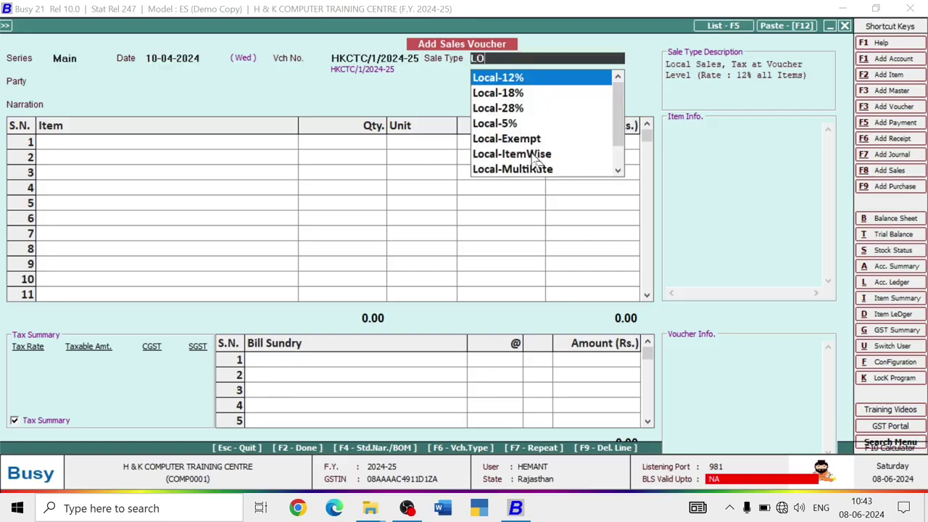
left_click(532, 153)
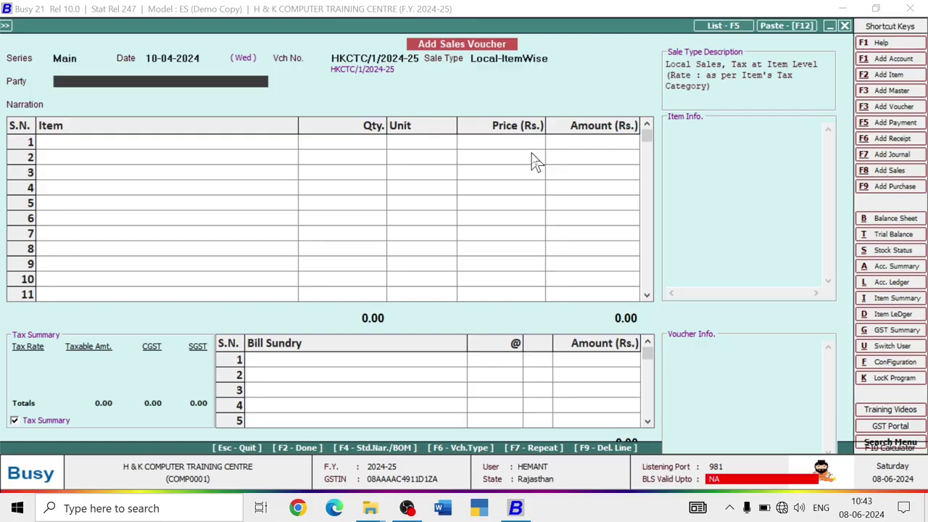
- Select LAXMI PROVISION STORE as the voucher's party and leave the narration blank
type("LA")
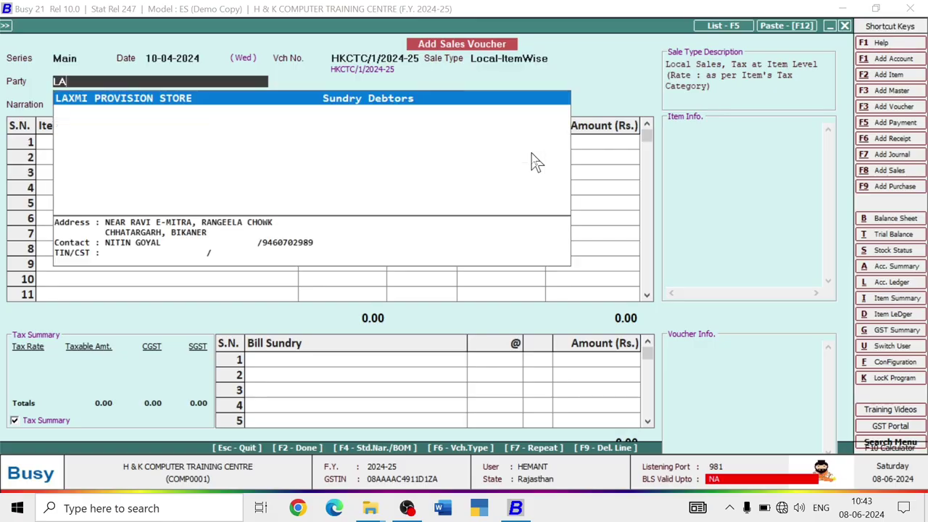
key("Return")
key("Return")
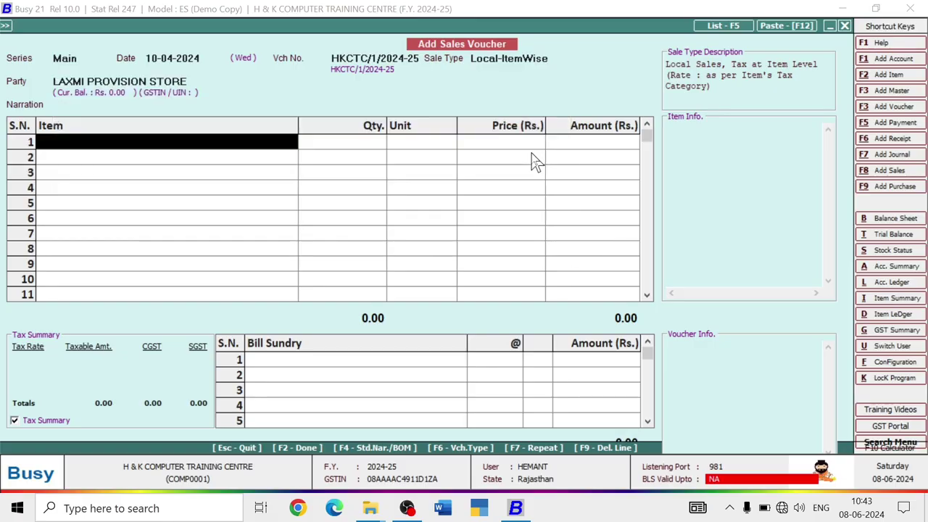
- Add SUGAR as the first item with a quantity of 5000 Kgs
type("sU")
key("Return")
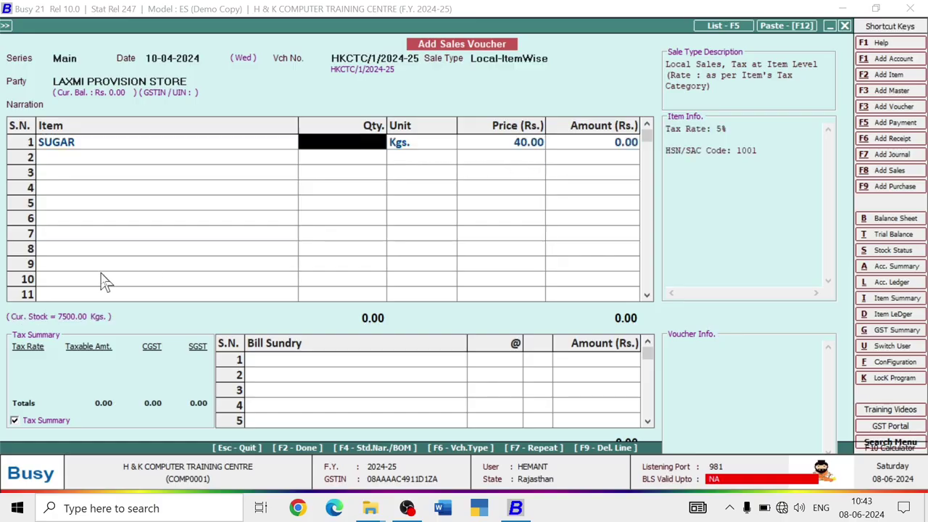
type("5000")
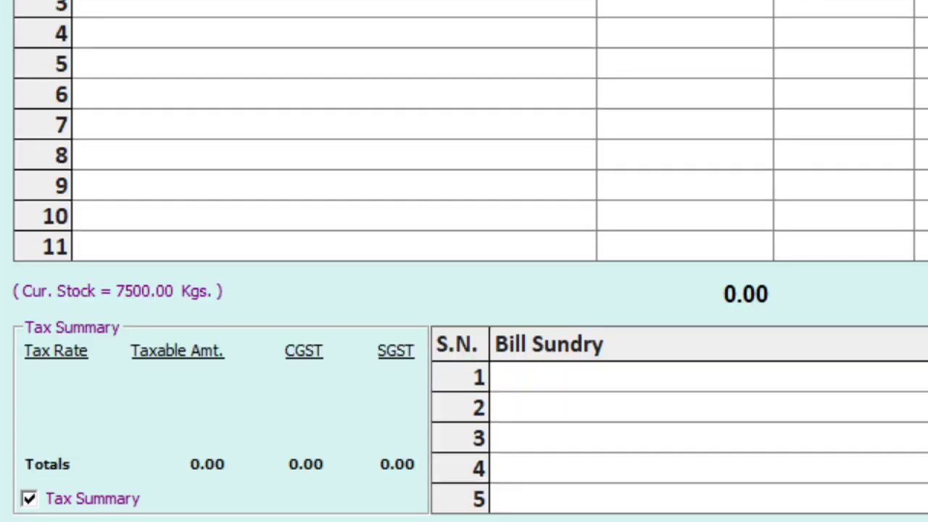
mouse_move(3, 282)
left_mouse_down()
mouse_move(173, 324)
mouse_move(272, 333)
left_mouse_up()
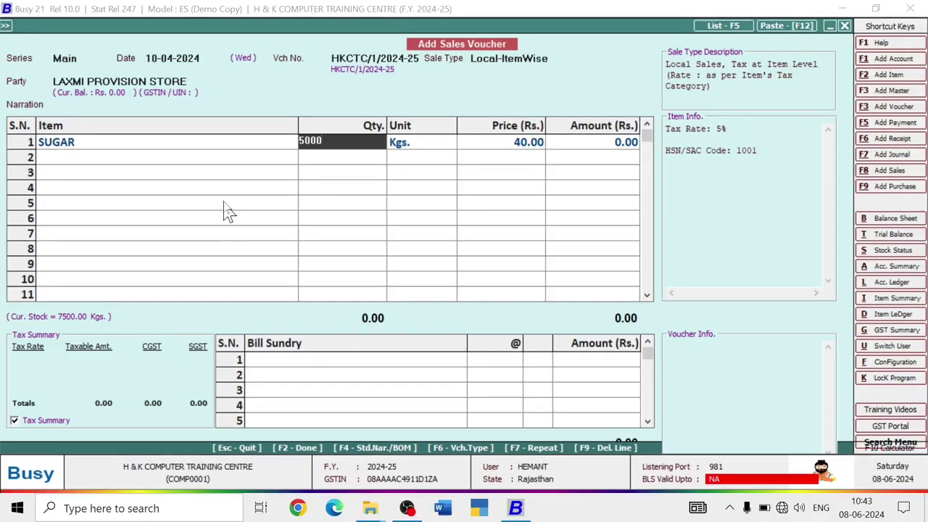
key("Return")
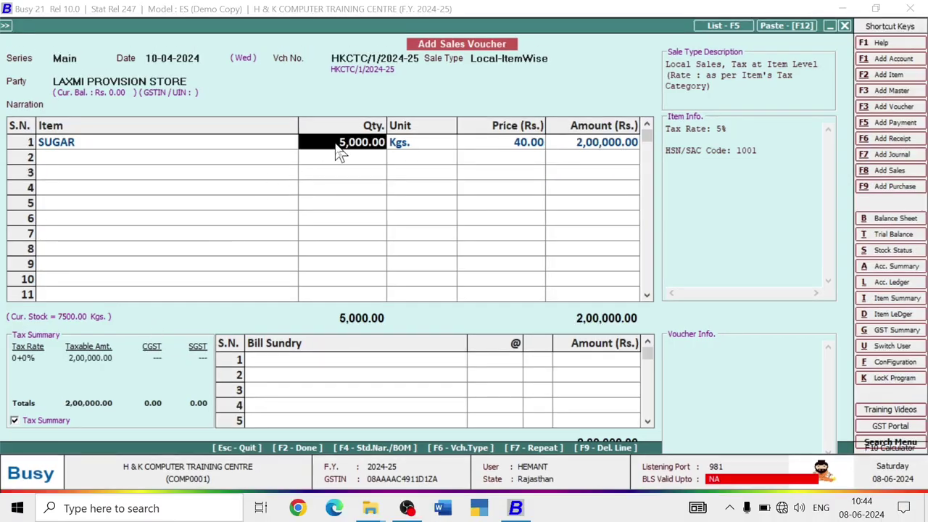
- Price the sugar at Rs. 50 per kg without discount and accept its item-wise GST
key("Return")
key("Return")
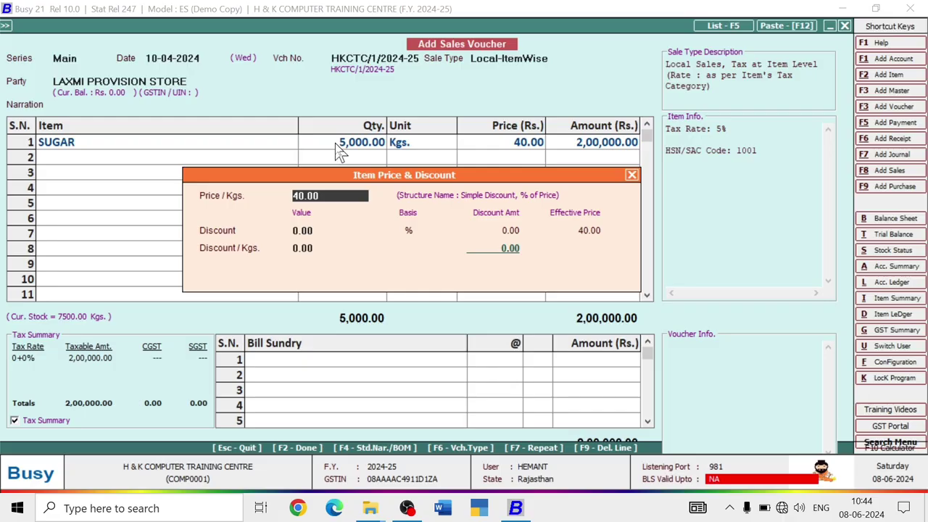
key("Return")
key("Return")
key("Return")
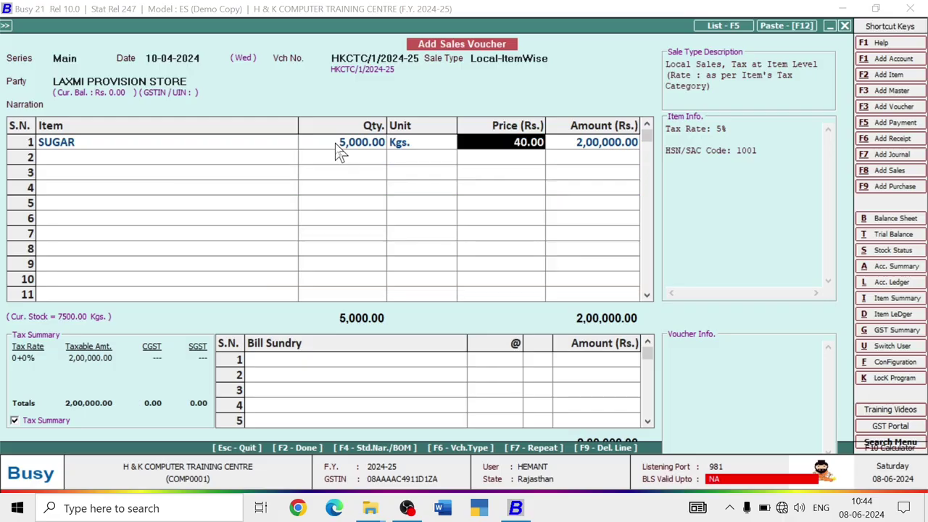
type("50")
key("Return")
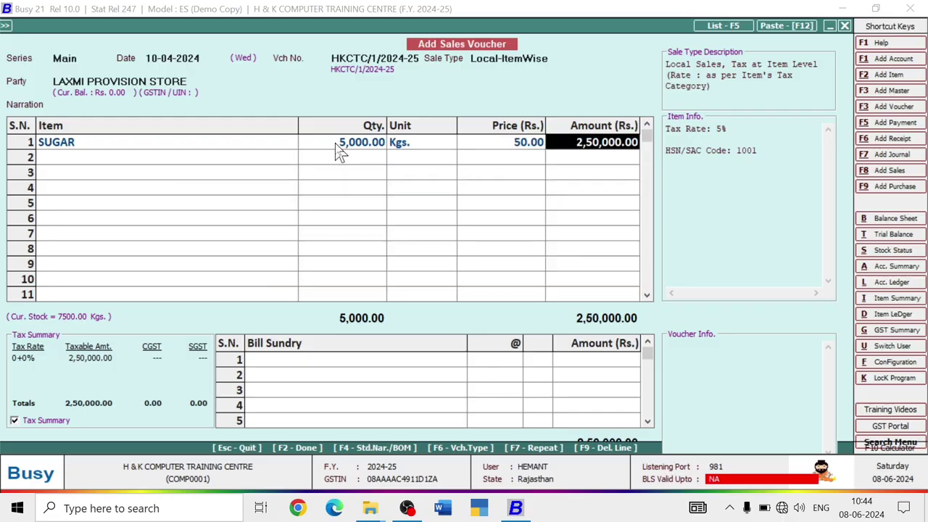
key("Return")
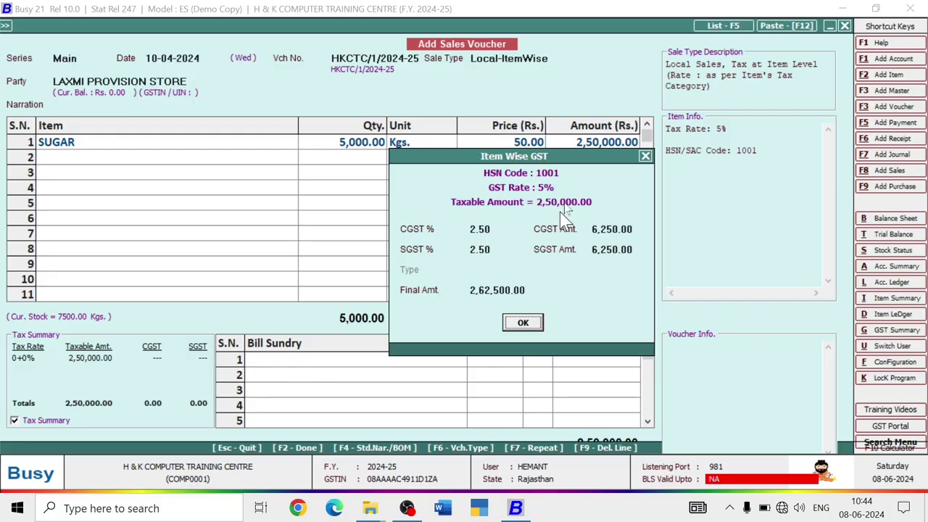
key("Return")
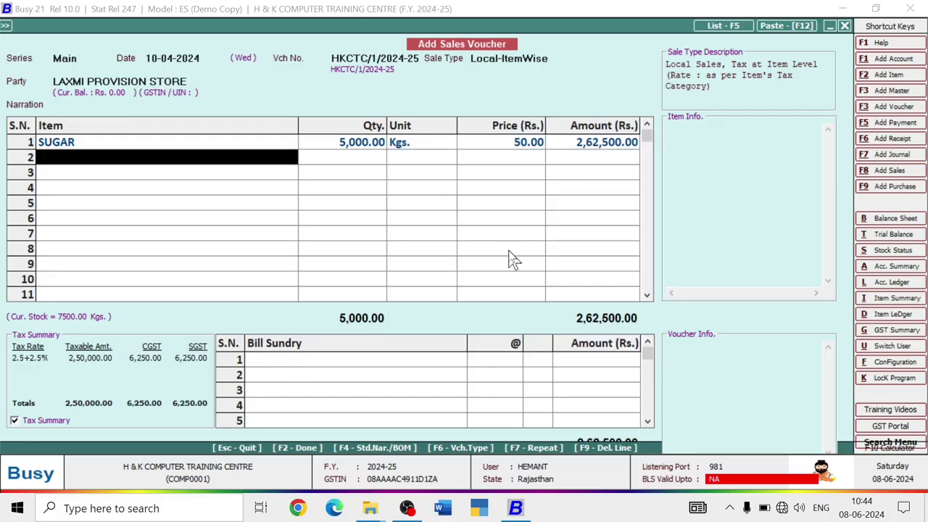
- Add BABA RAM DEV MUSTARD OIL @ 500ML BTL as the second item with a quantity of 200
type("MUS")
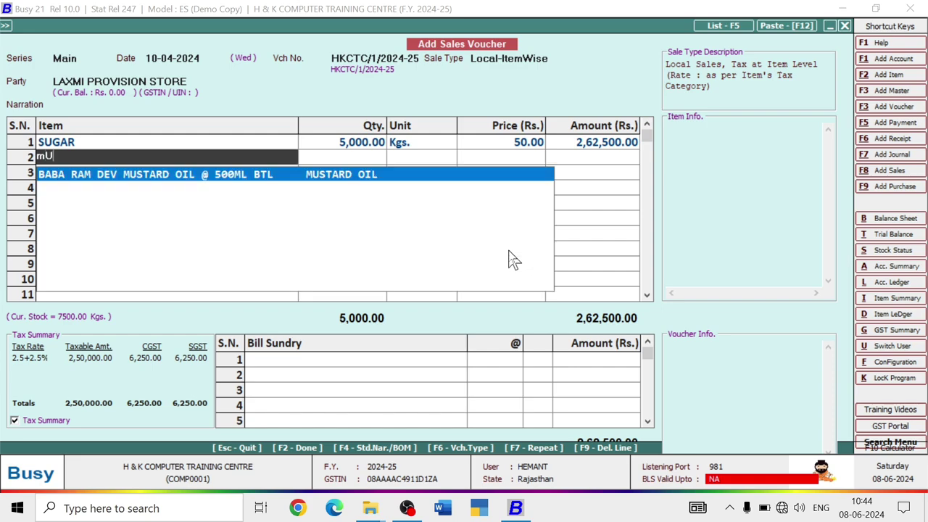
key("Return")
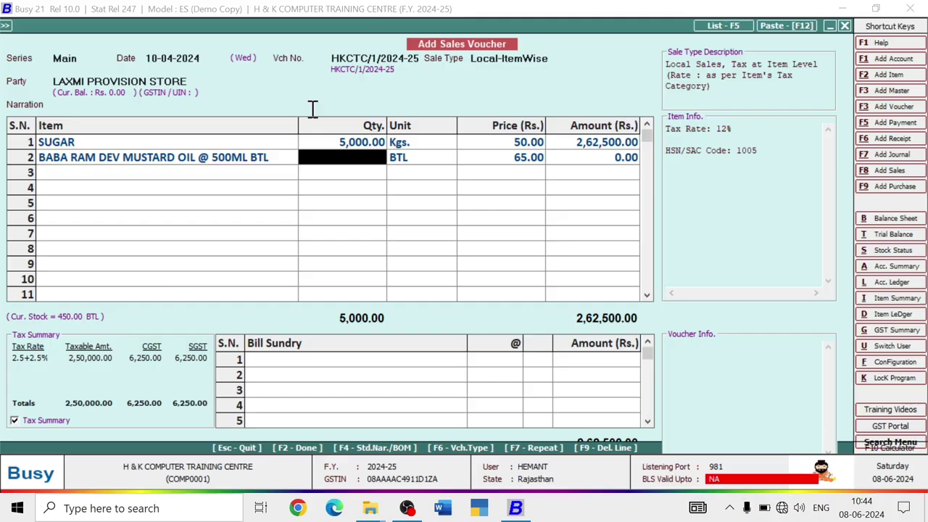
type("200")
key("Return")
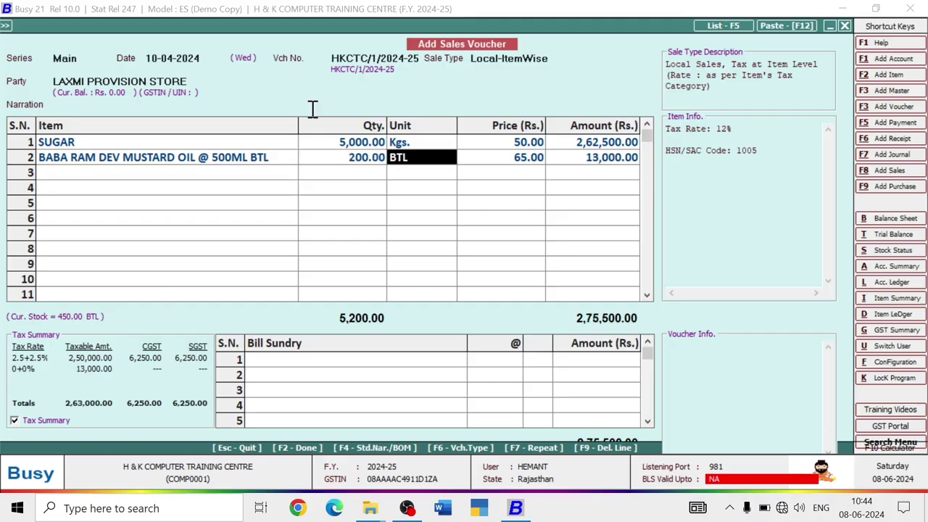
- Price the mustard oil at Rs. 70 per bottle without discount and accept its item-wise GST
key("Return")
key("Return")
key("Return")
key("Return")
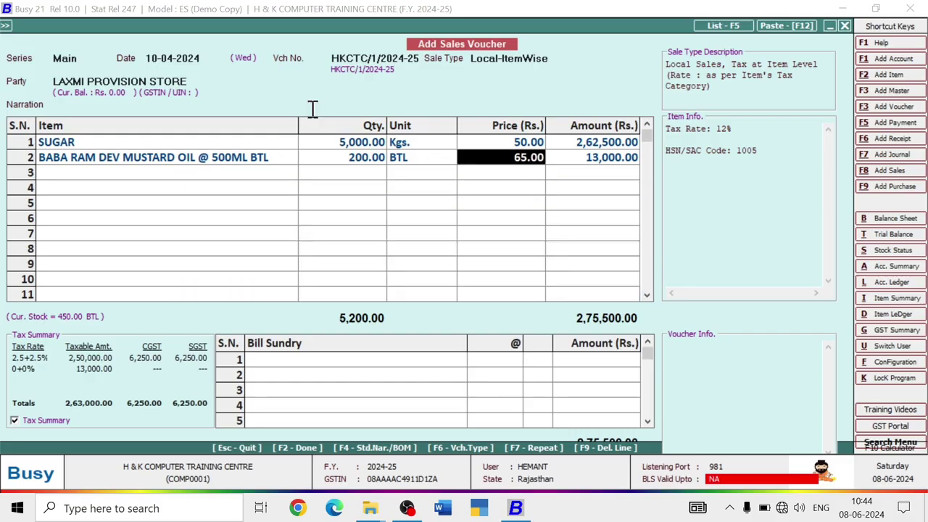
type("7")
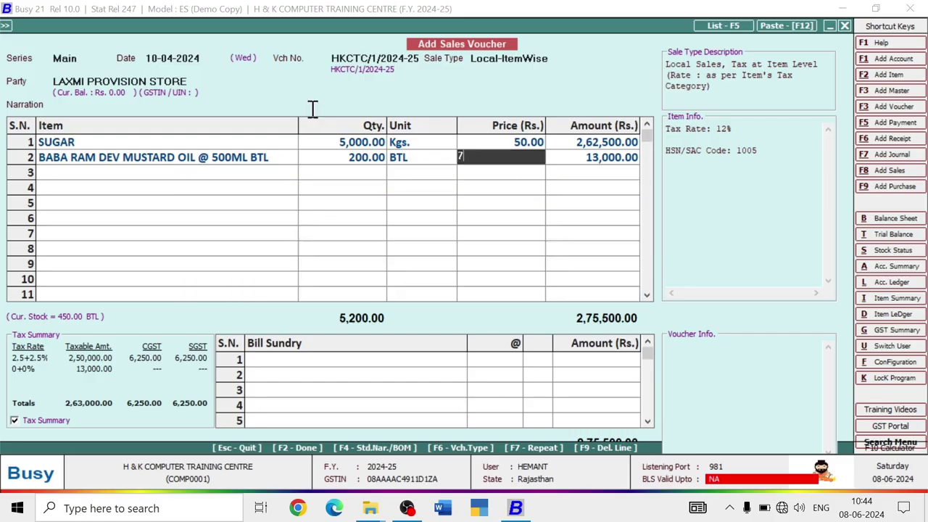
key("BackSpace")
type("70")
key("Return")
key("Return")
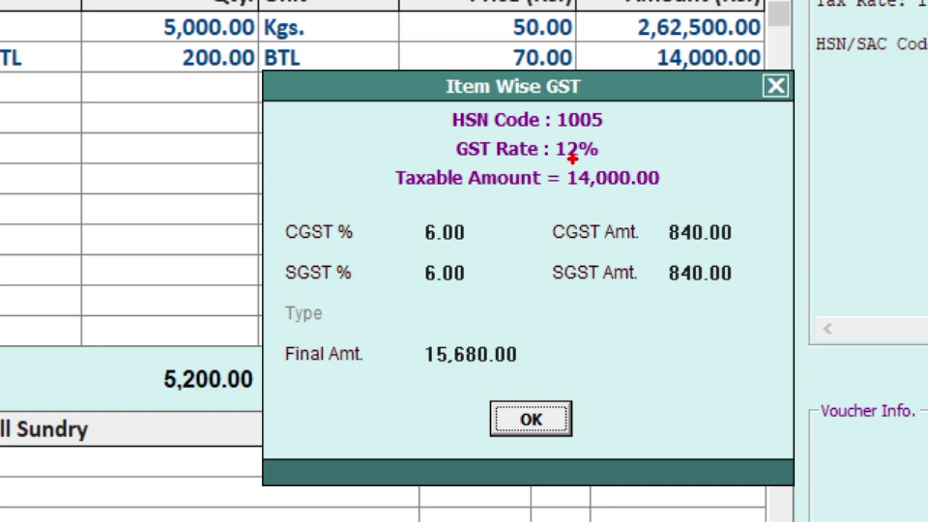
mouse_move(567, 160)
left_mouse_down()
mouse_move(599, 190)
mouse_move(668, 197)
mouse_move(743, 321)
left_mouse_up()
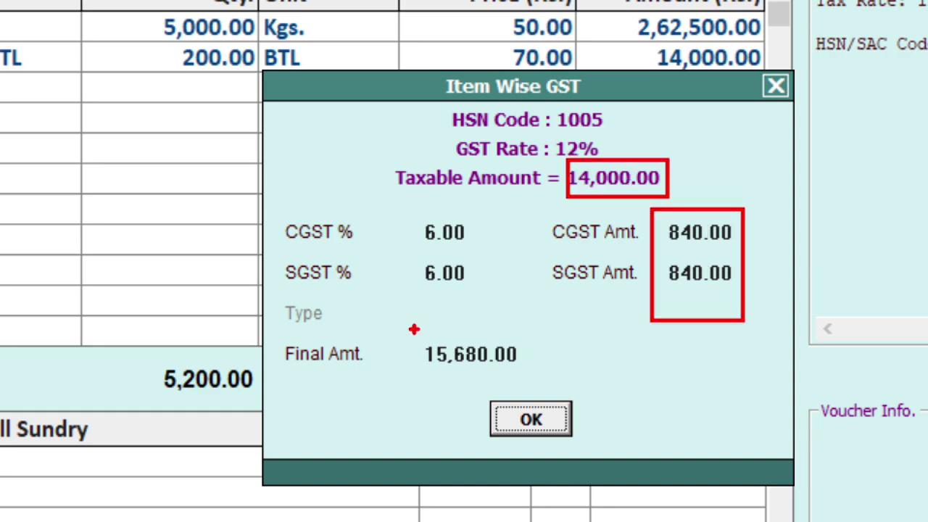
left_click_drag(410, 334, 558, 378)
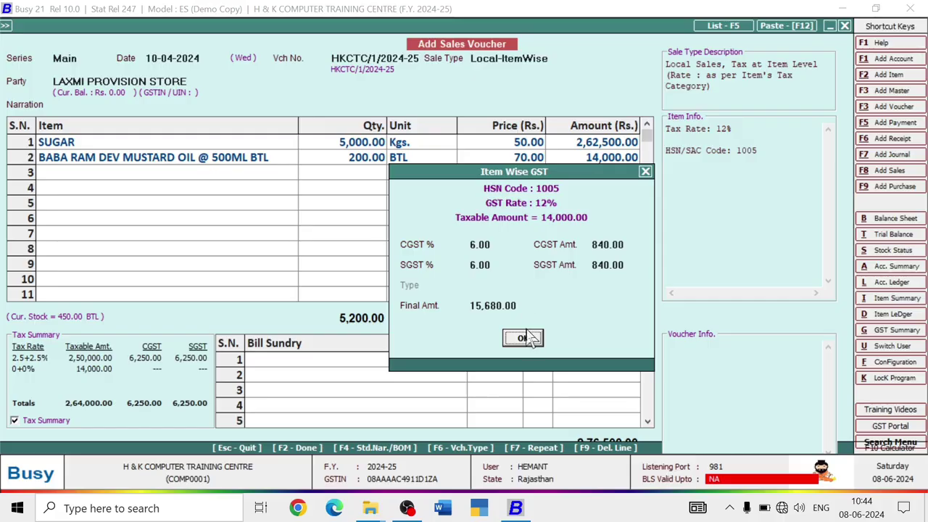
left_click(545, 415)
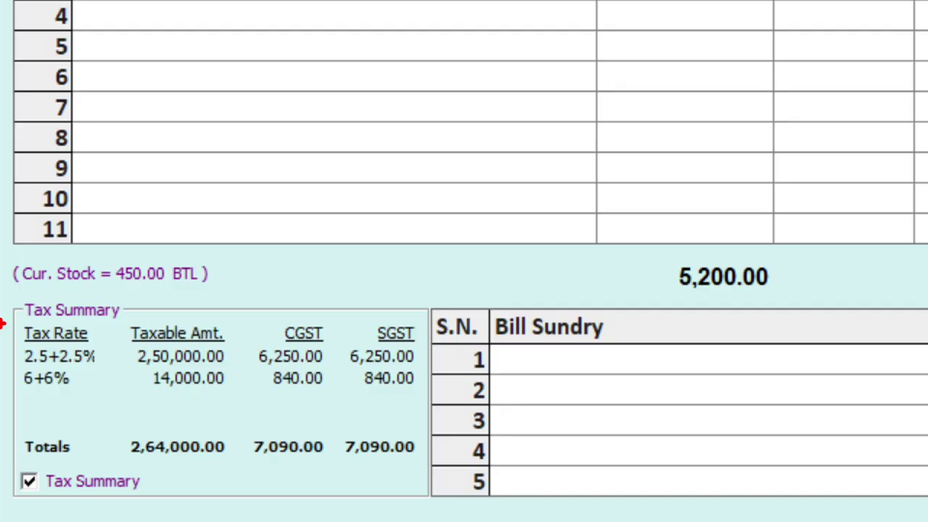
mouse_move(2, 324)
left_mouse_down()
mouse_move(99, 393)
mouse_move(363, 408)
mouse_move(420, 395)
left_mouse_up()
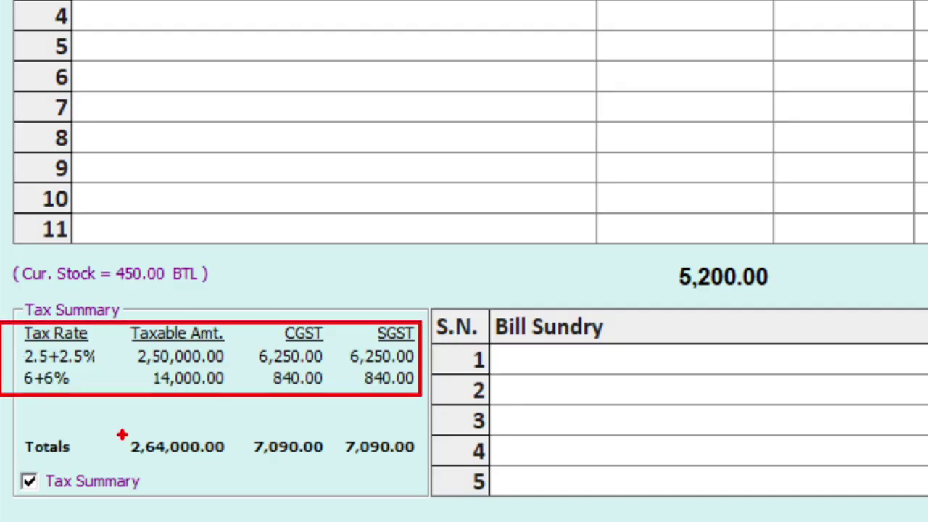
mouse_move(117, 428)
left_mouse_down()
mouse_move(163, 456)
mouse_move(233, 461)
left_mouse_up()
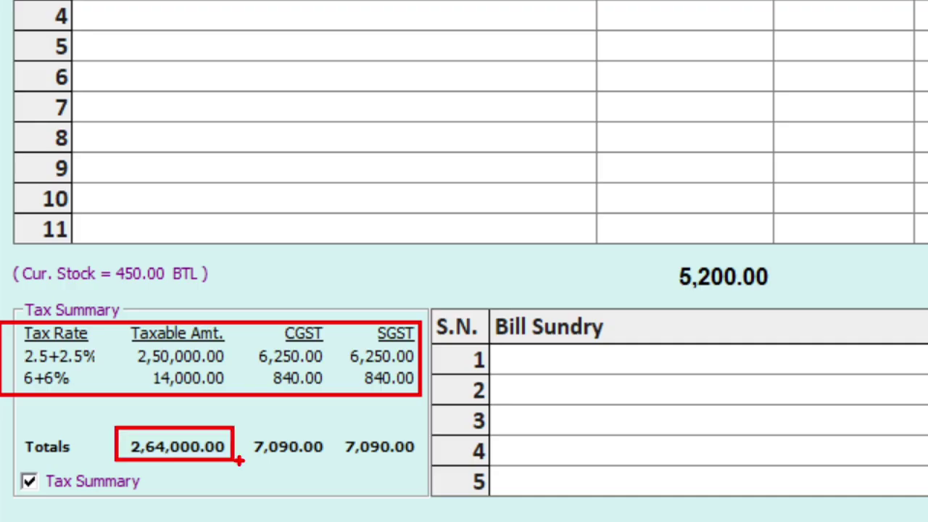
mouse_move(242, 423)
left_mouse_down()
mouse_move(333, 469)
mouse_move(421, 469)
left_mouse_up()
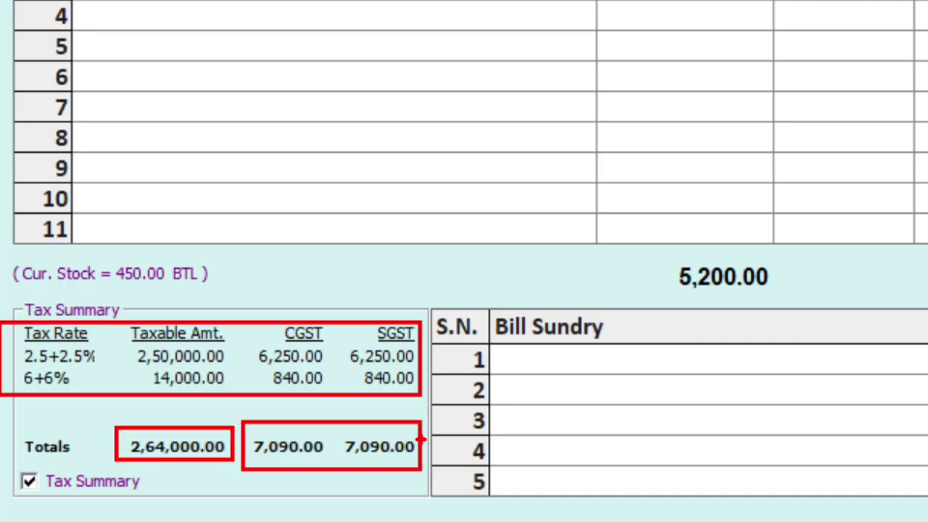
key("Escape")
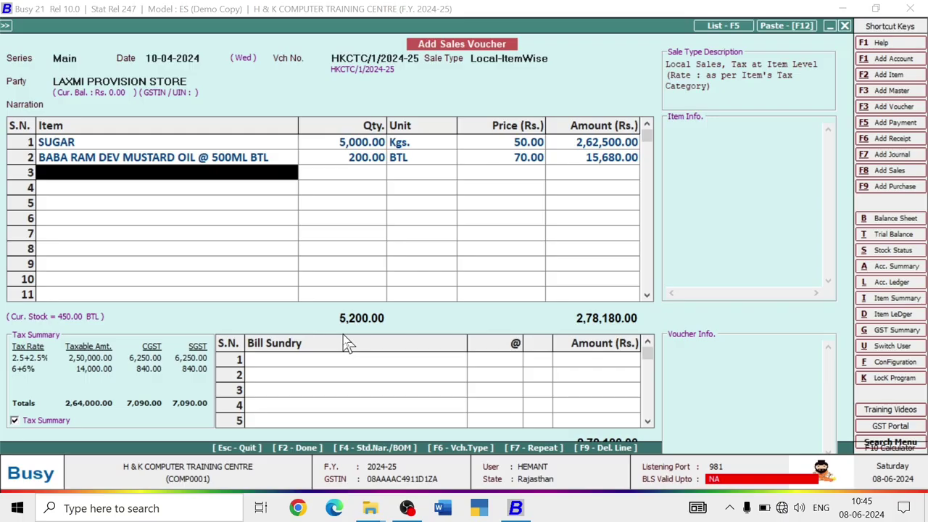
- Accept the full amount as a new bill reference and save the voucher despite the party's missing PAN, without printing the invoice
key("Return")
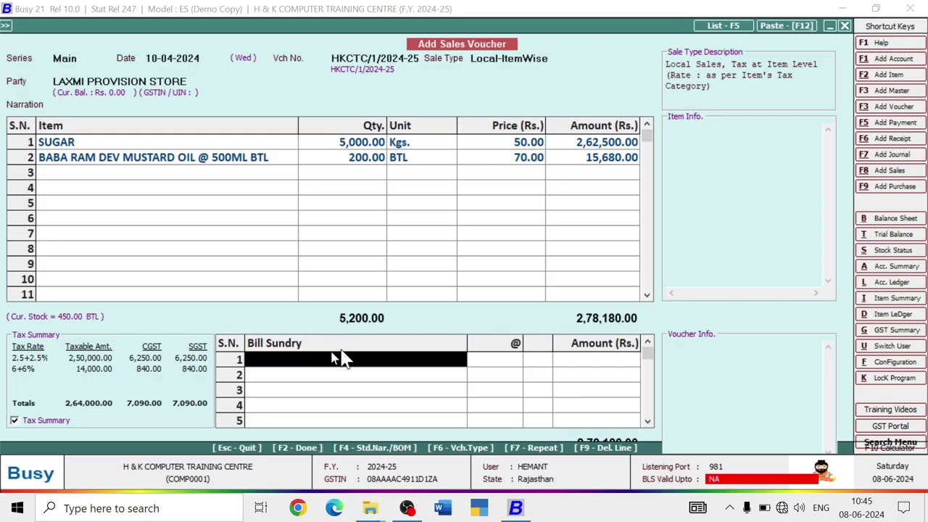
key("Return")
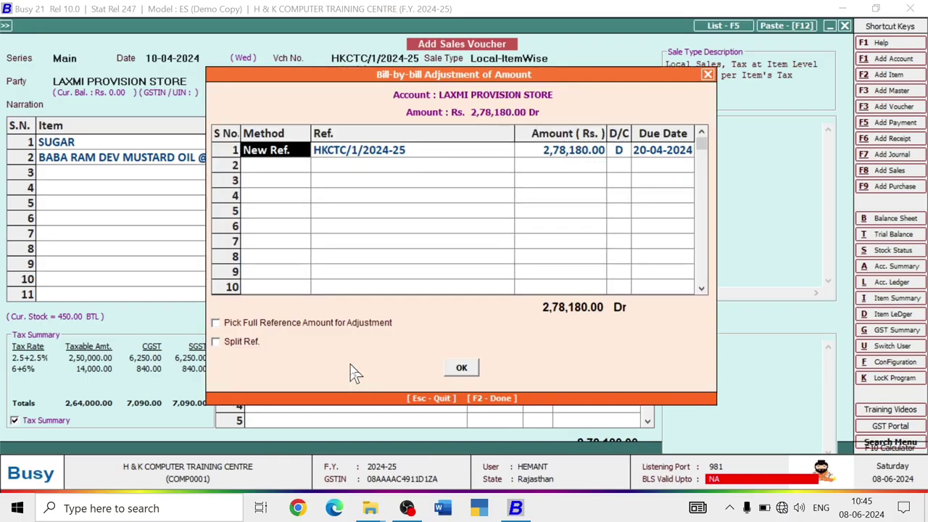
left_click(457, 370)
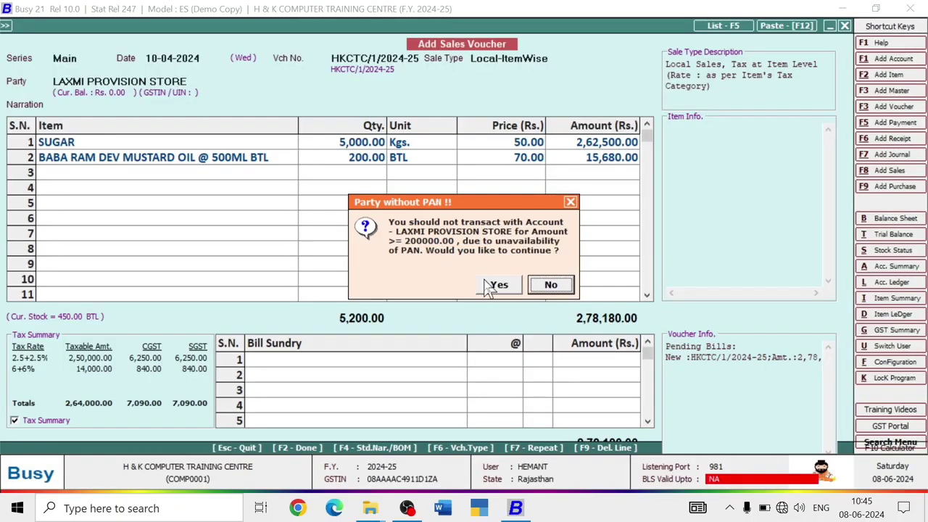
left_click(524, 311)
left_click(490, 286)
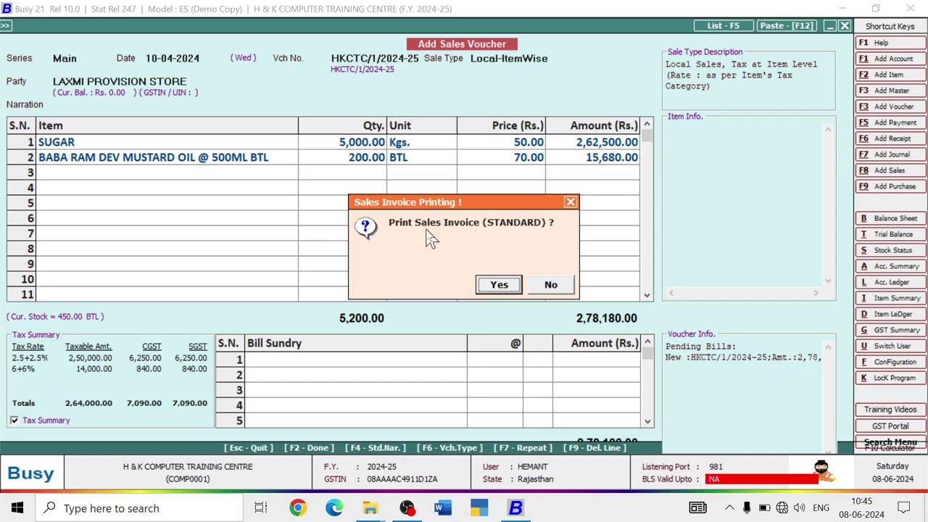
left_click(551, 286)
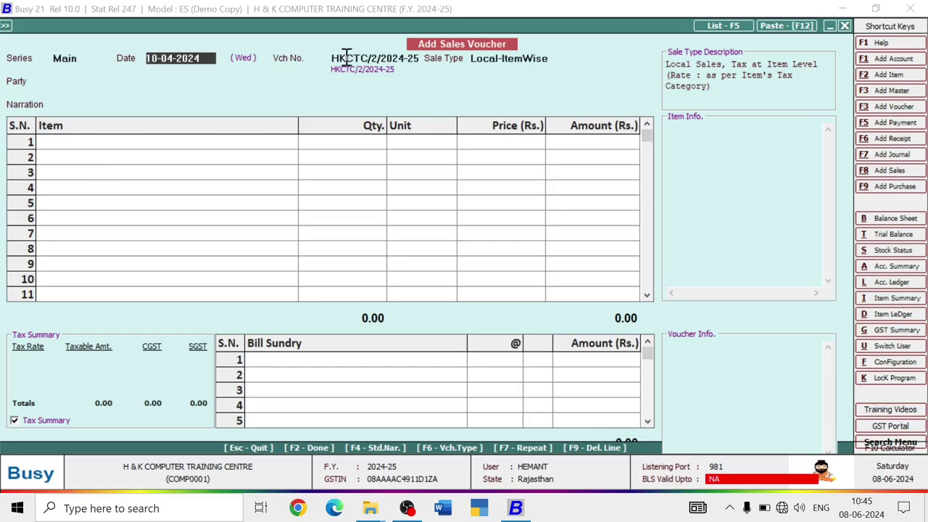
- Set the sale type of the new 10-04-2024 sales voucher to Local-12%
left_click_drag(395, 56, 361, 60)
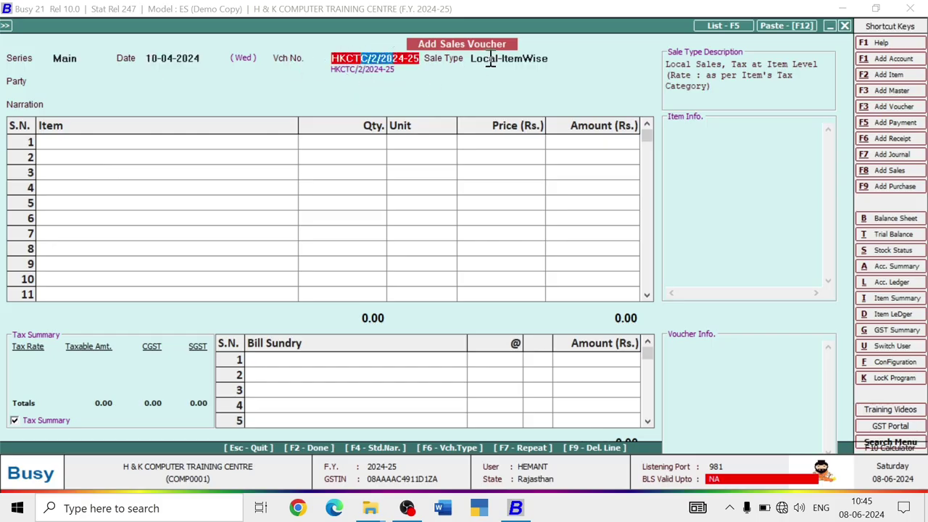
left_click(461, 56)
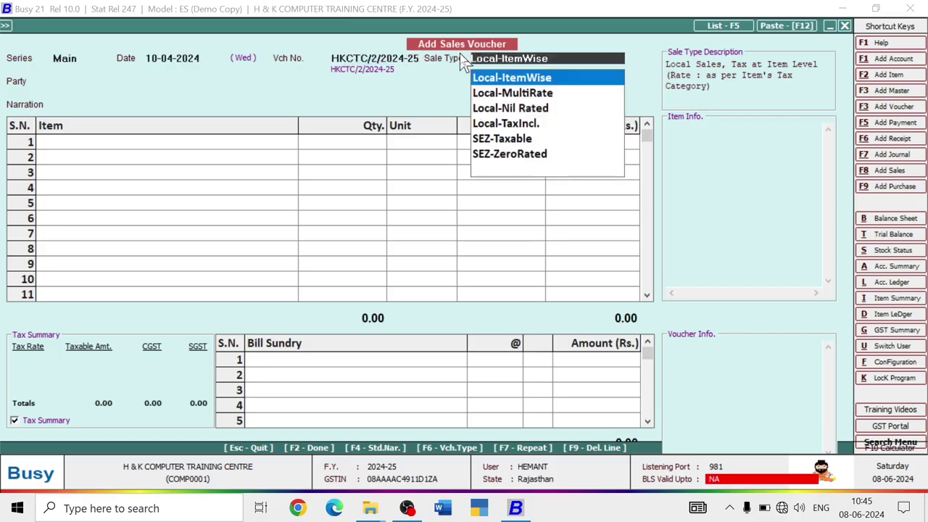
key("Up")
key("Up")
key("Up")
key("Up")
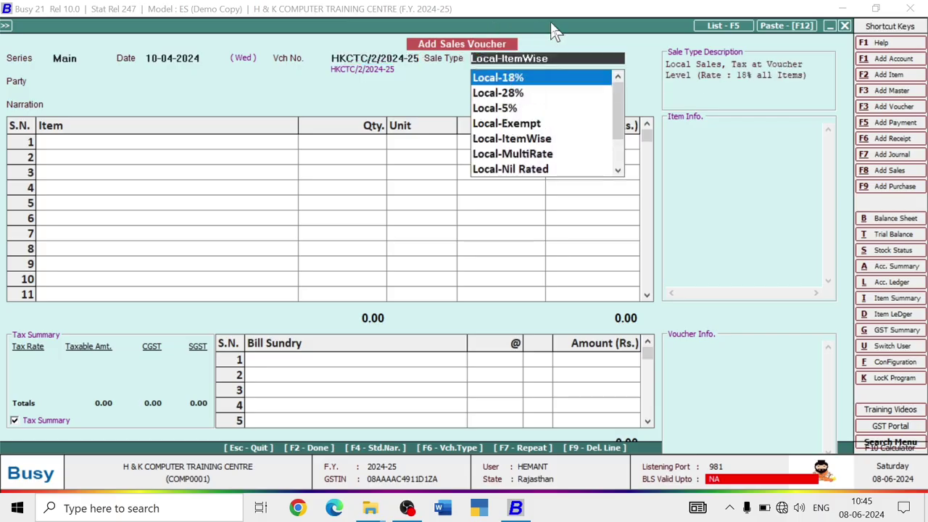
key("Up")
key("Up")
key("Down")
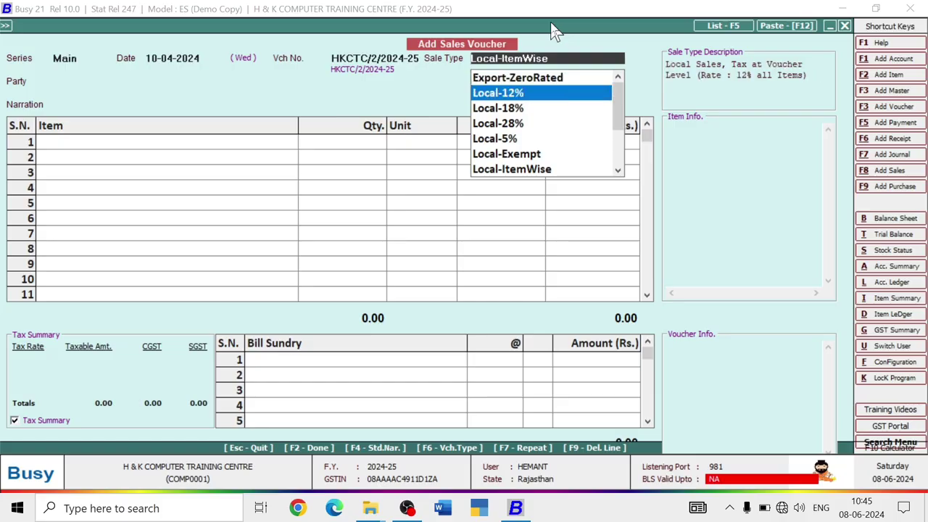
key("Return")
- Choose Cash as the voucher's party and leave the narration empty
type("ca")
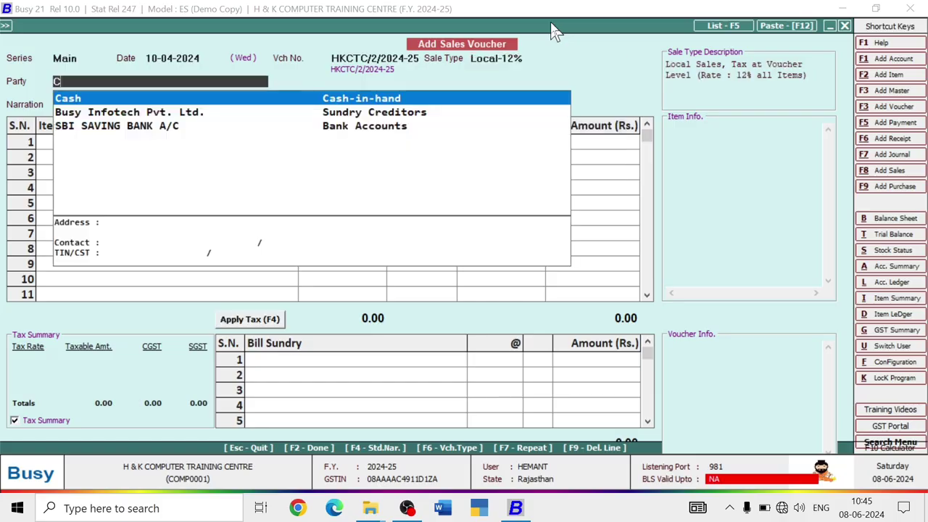
key("Return")
key("Return")
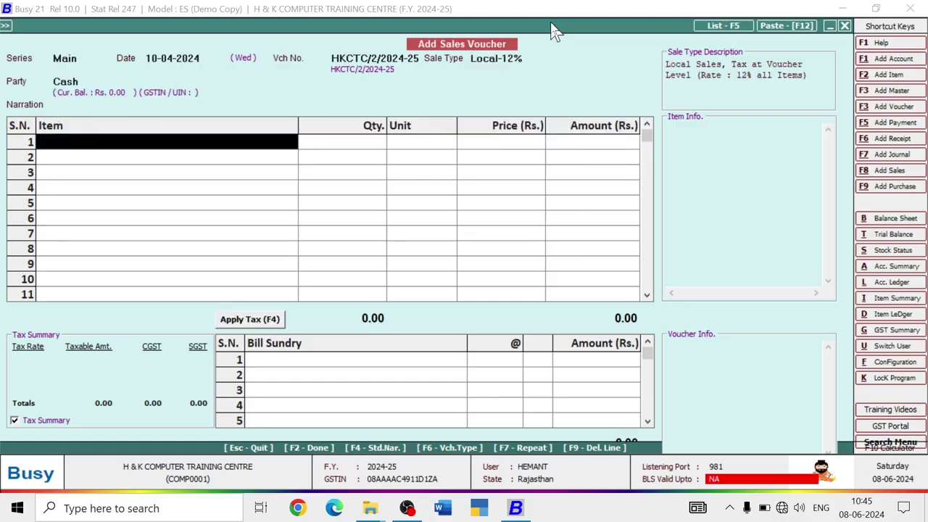
- Add BABA RAM DEV MUSTARD OIL @ 500ML BTL as the first item with a quantity of 1
type("must")
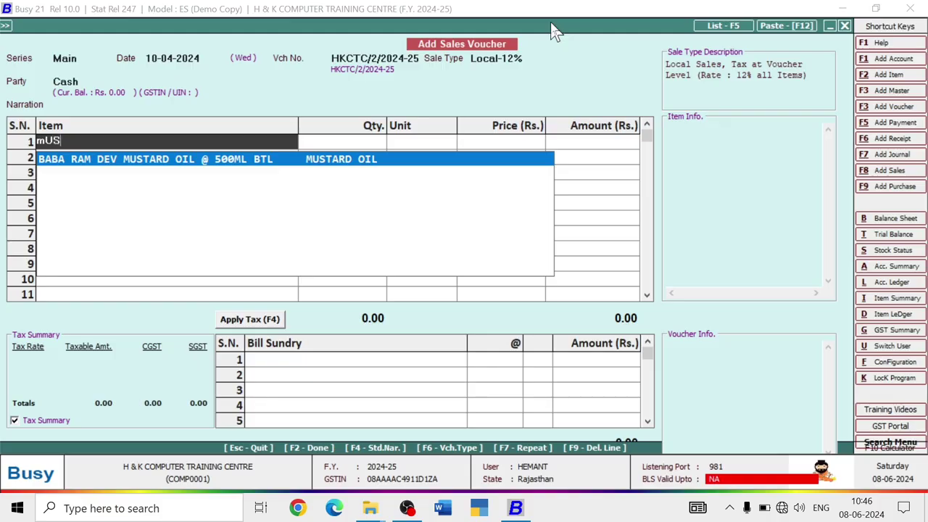
key("Return")
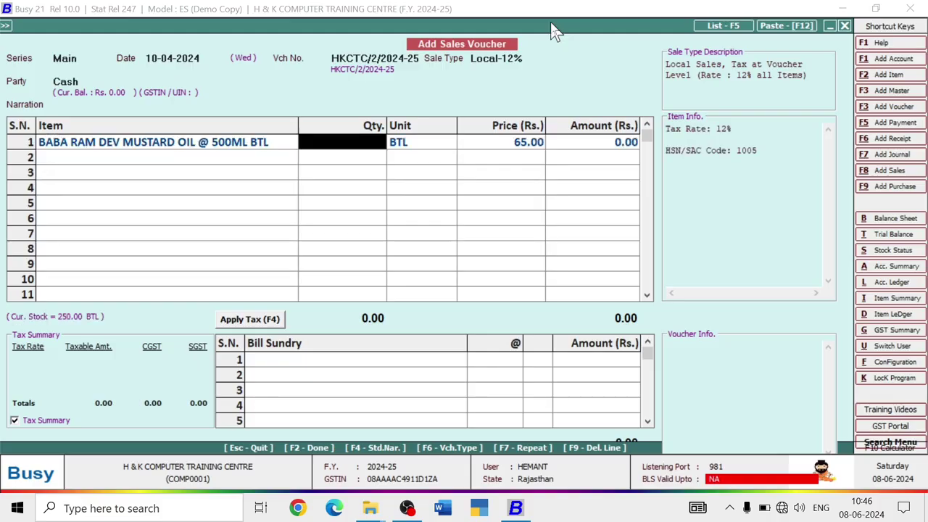
type("1")
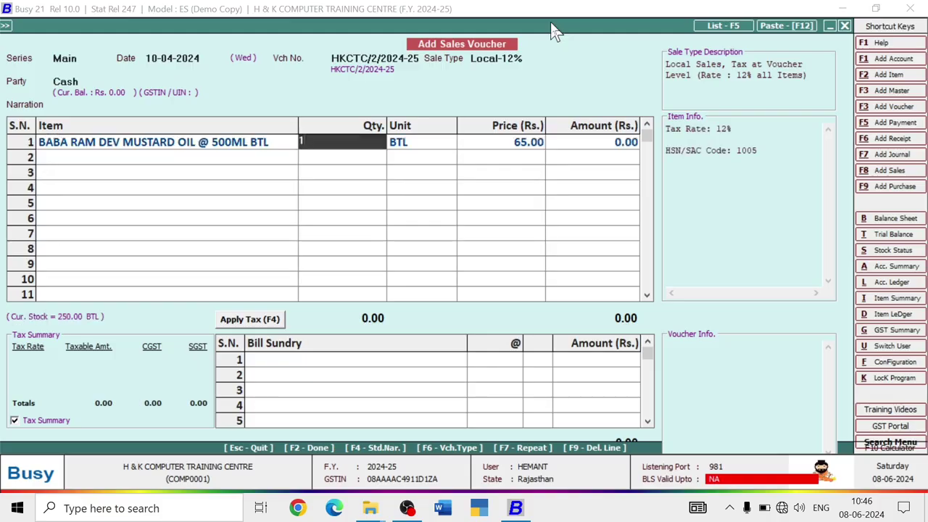
key("Return")
key("Return")
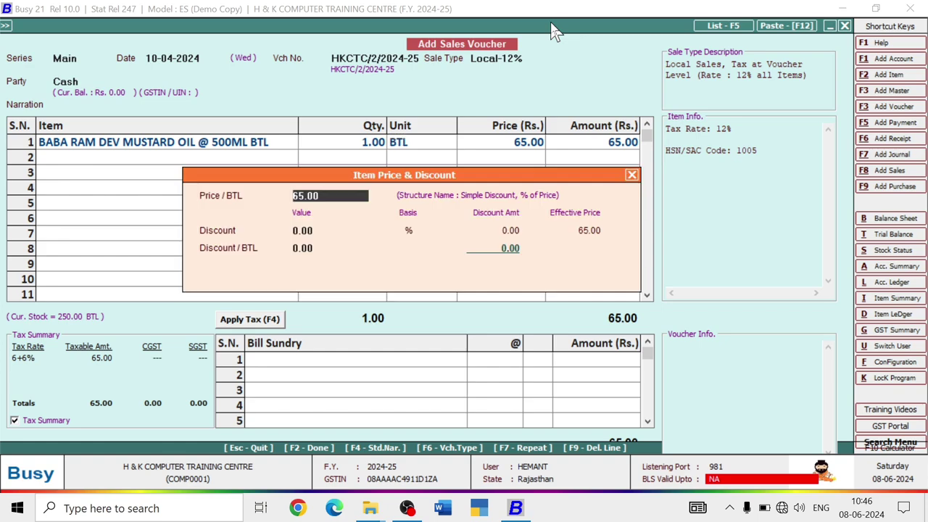
- Price the mustard oil at Rs. 70 per bottle without discount and finish the item list
key("Return")
key("Return")
key("Return")
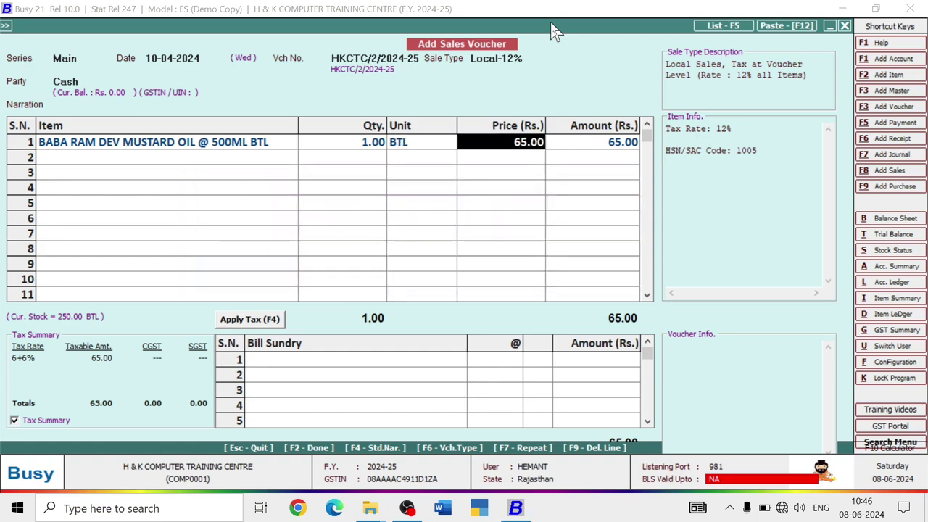
type("70")
key("Return")
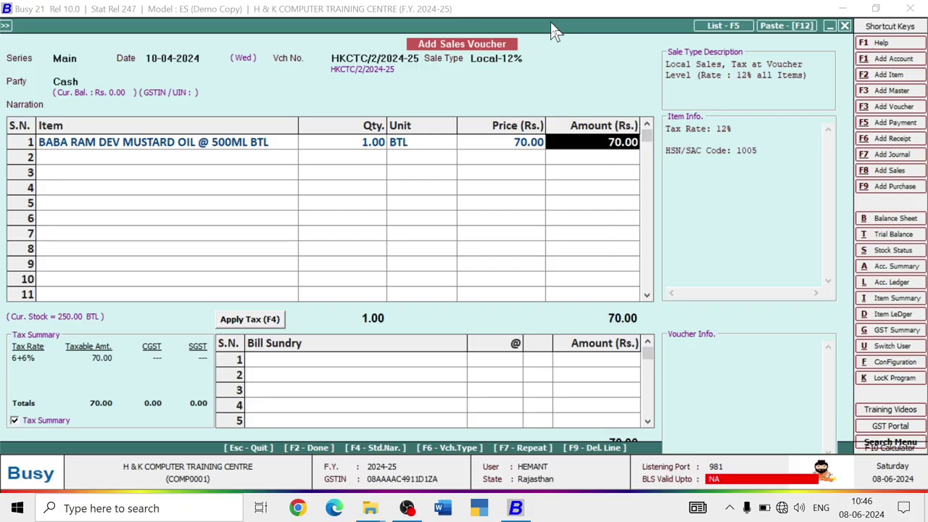
key("Return")
key("Return")
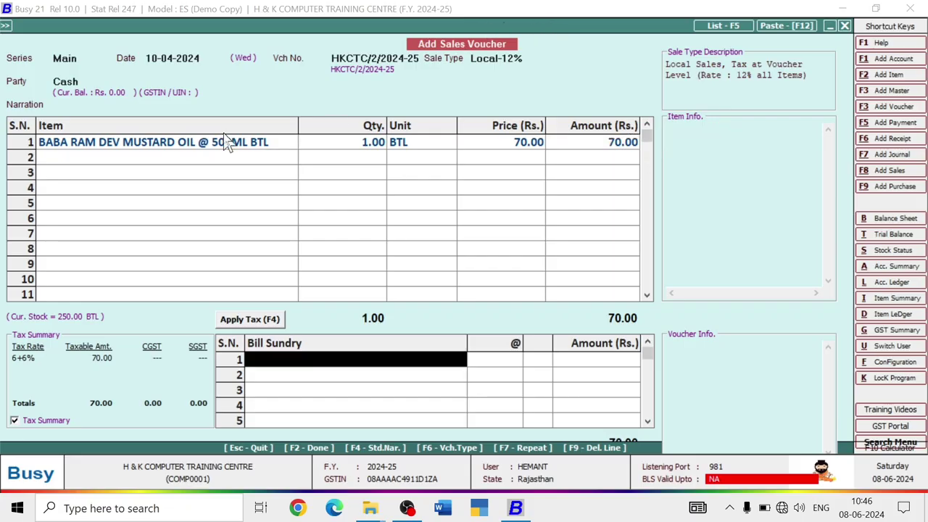
key("F4")
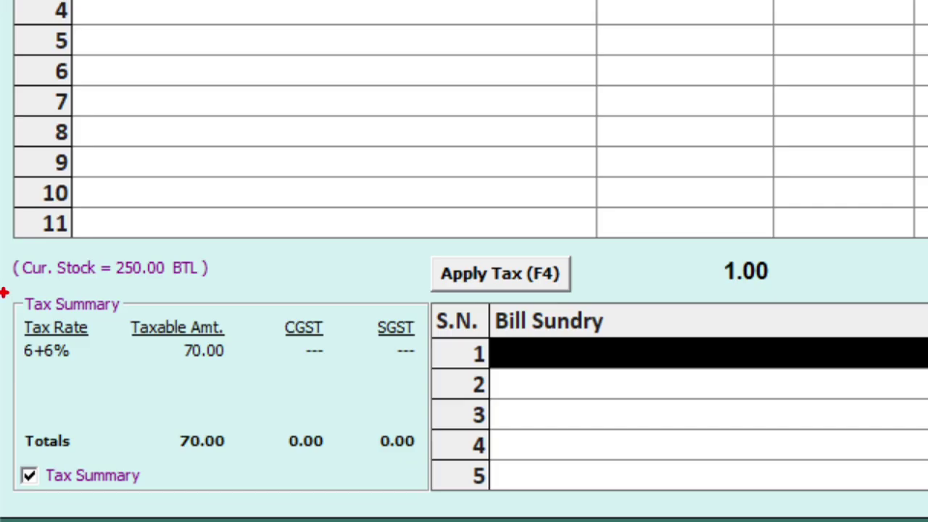
mouse_move(3, 292)
left_mouse_down()
mouse_move(75, 374)
mouse_move(153, 374)
left_mouse_up()
key("e")
left_click_drag(6, 302, 415, 373)
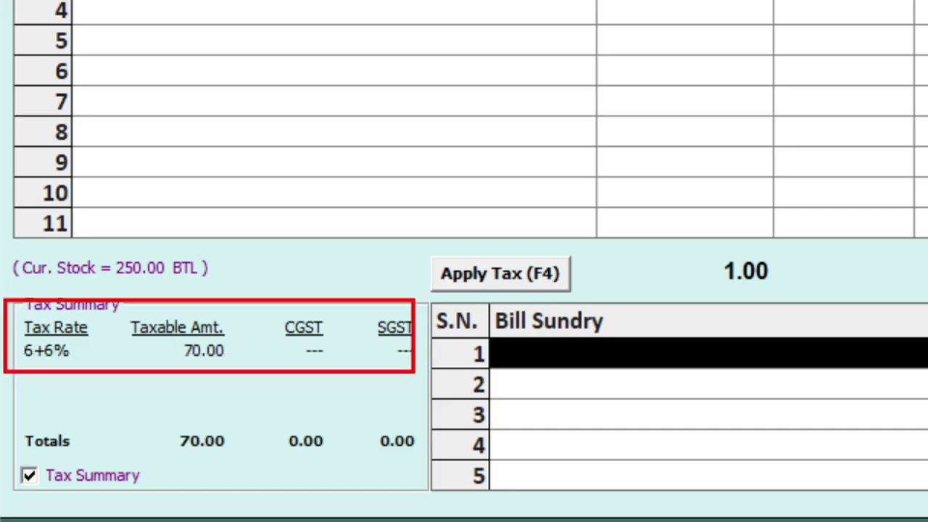
key("Escape")
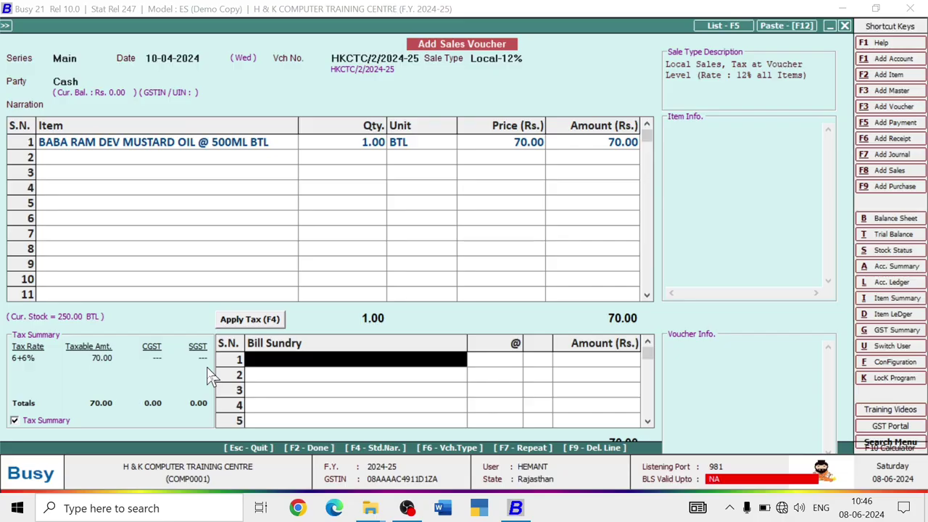
- Apply the voucher-level tax as CGST and SGST bill sundries at 6% each
left_click(588, 145)
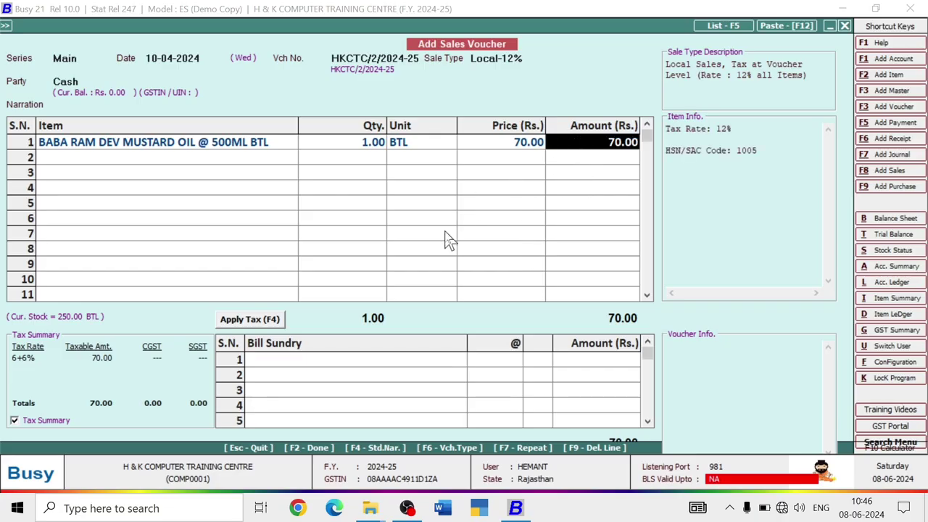
key("Tab")
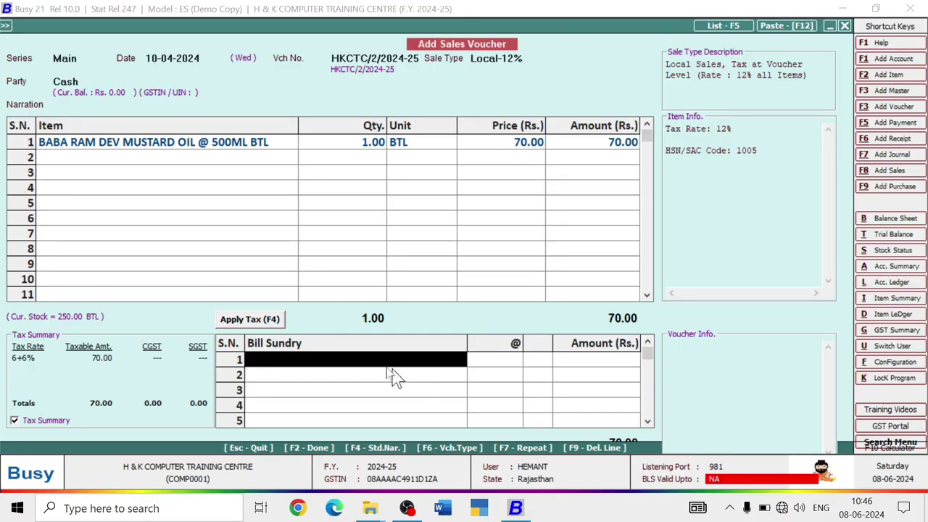
type("cG")
key("Return")
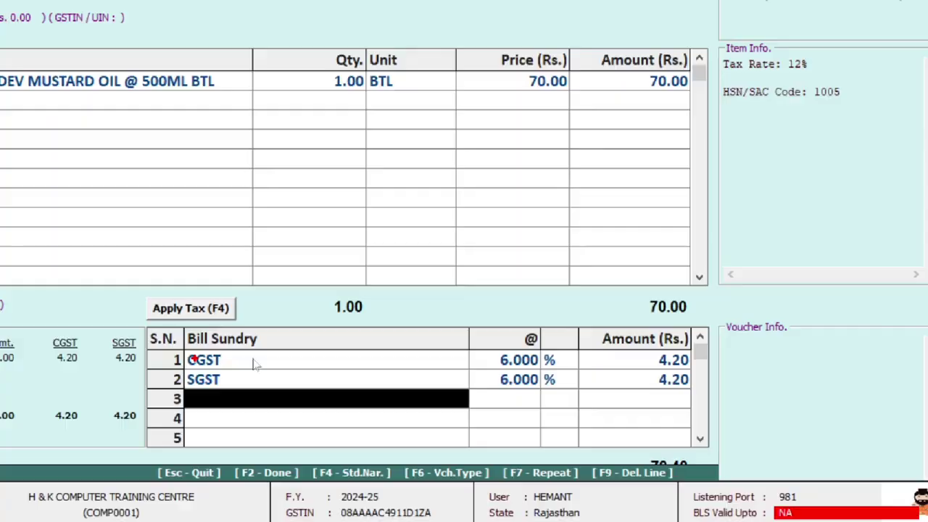
key("space")
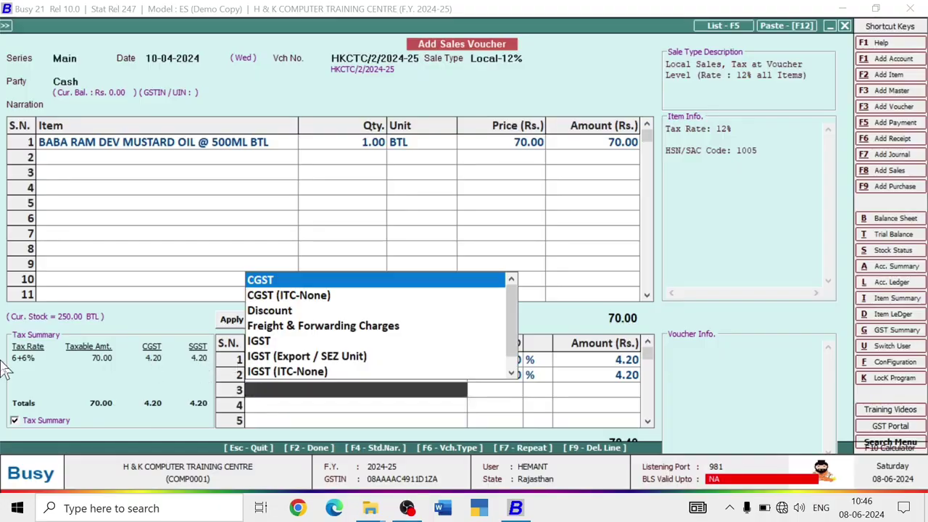
key("Return")
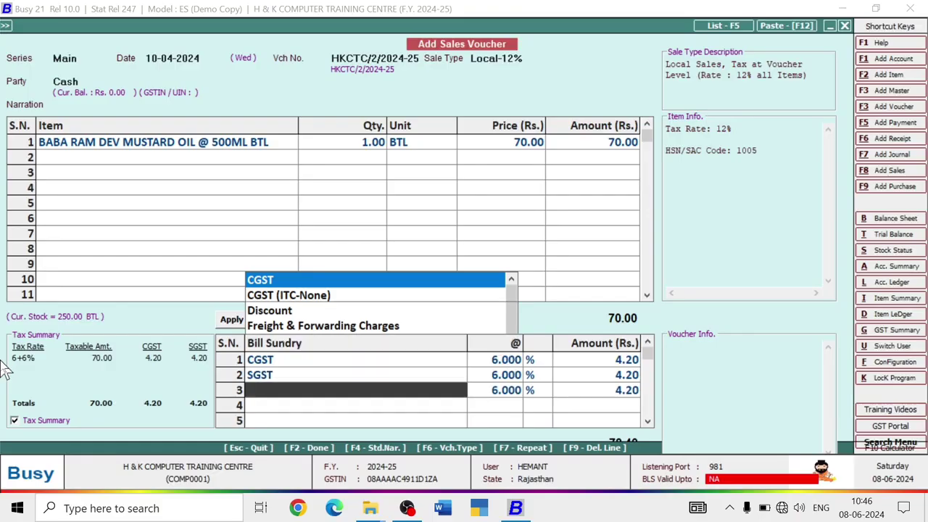
key("Escape")
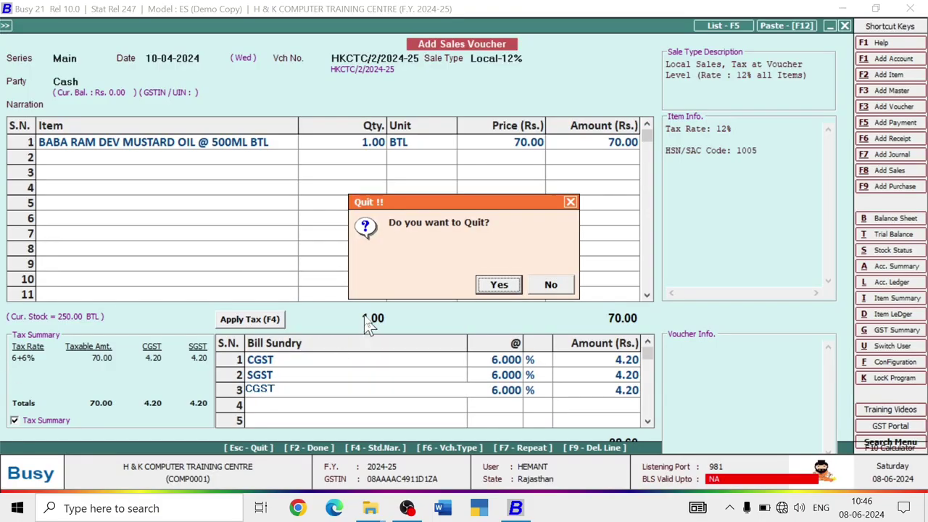
left_click(550, 285)
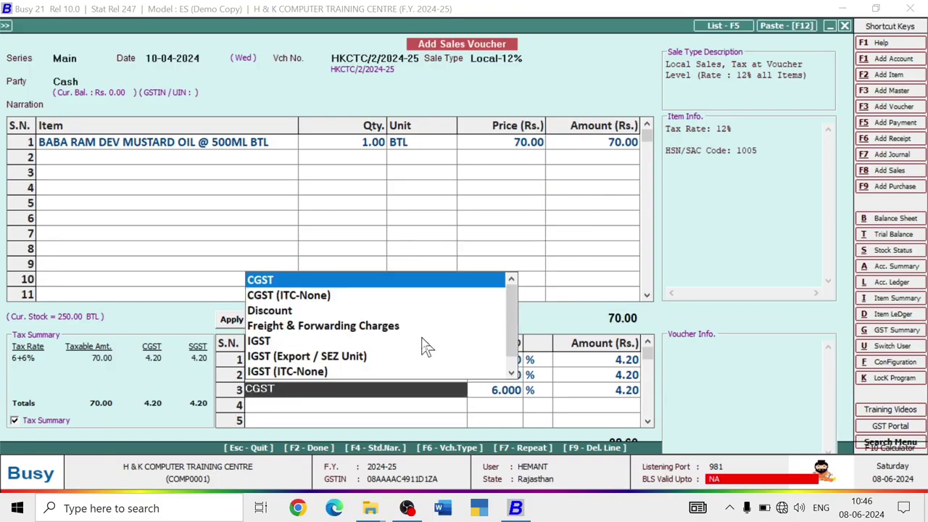
key("Escape")
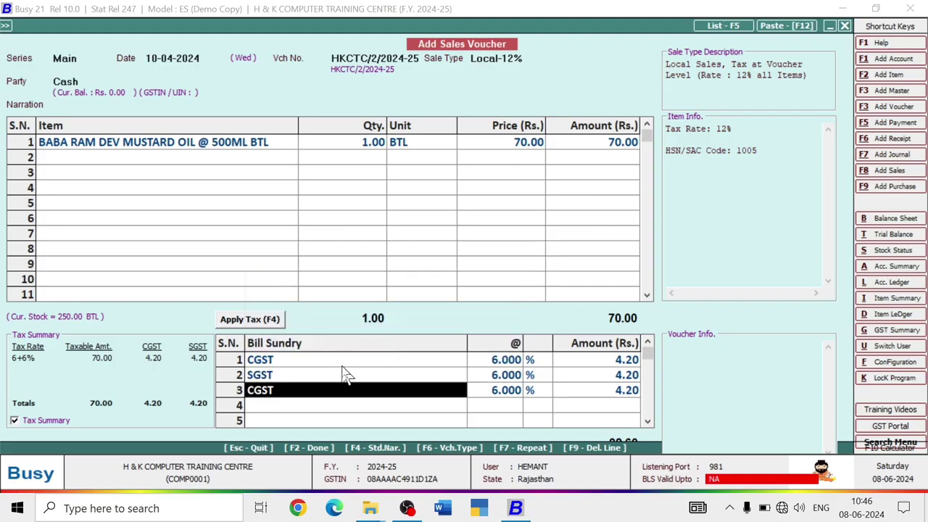
key("F9")
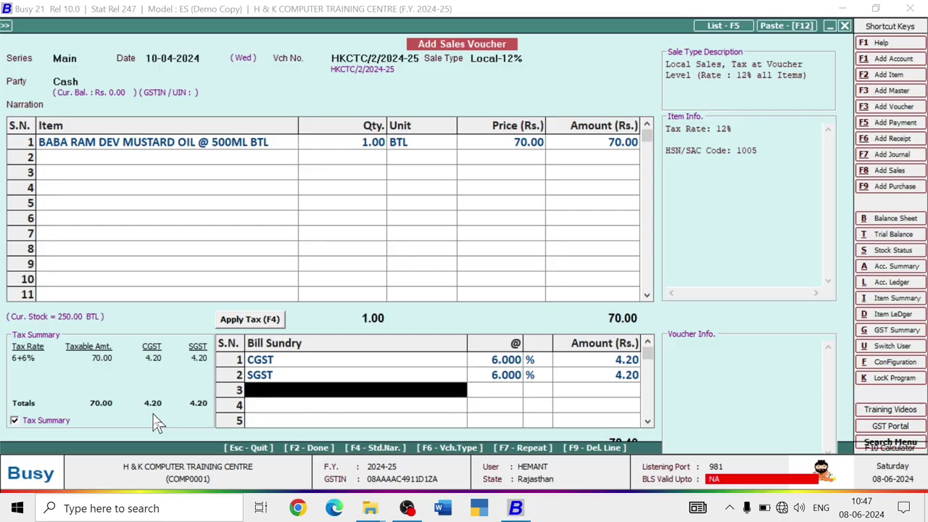
- Save the cash sales voucher without printing its invoice
key("F2")
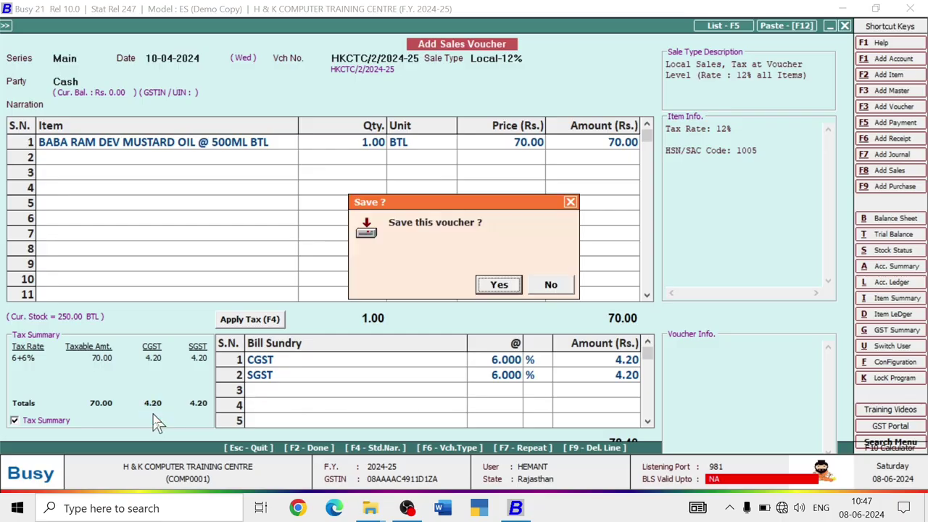
left_click(495, 286)
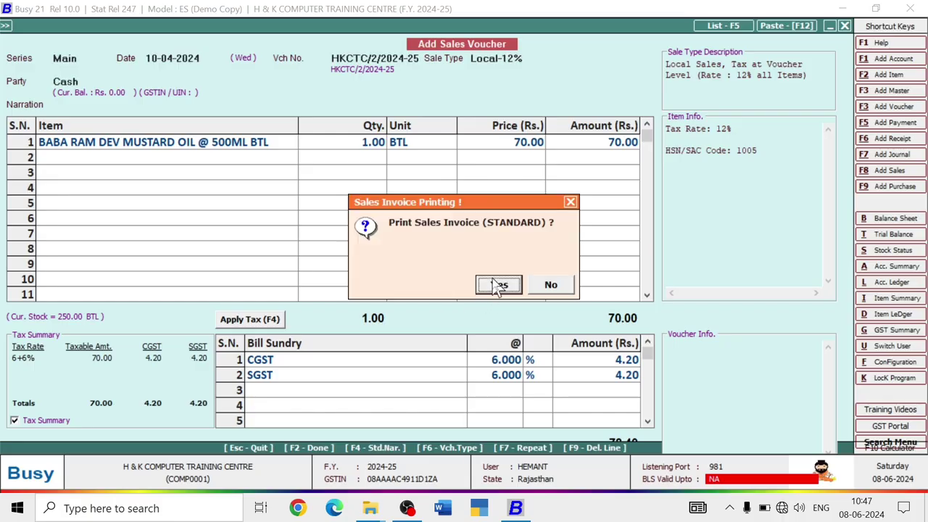
left_click(549, 294)
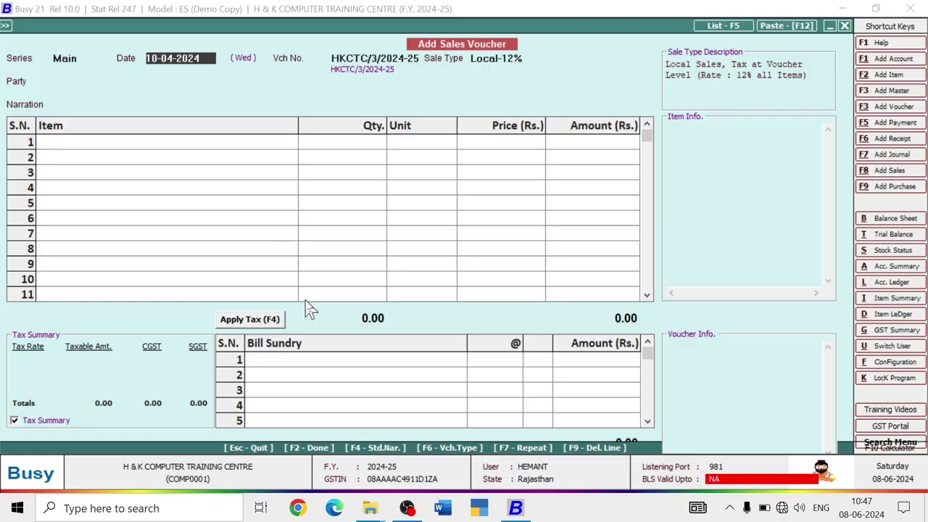
- Date the new sales voucher 15-04-2024 and set its sale type to Central-ItemWise
type("15")
key("Return")
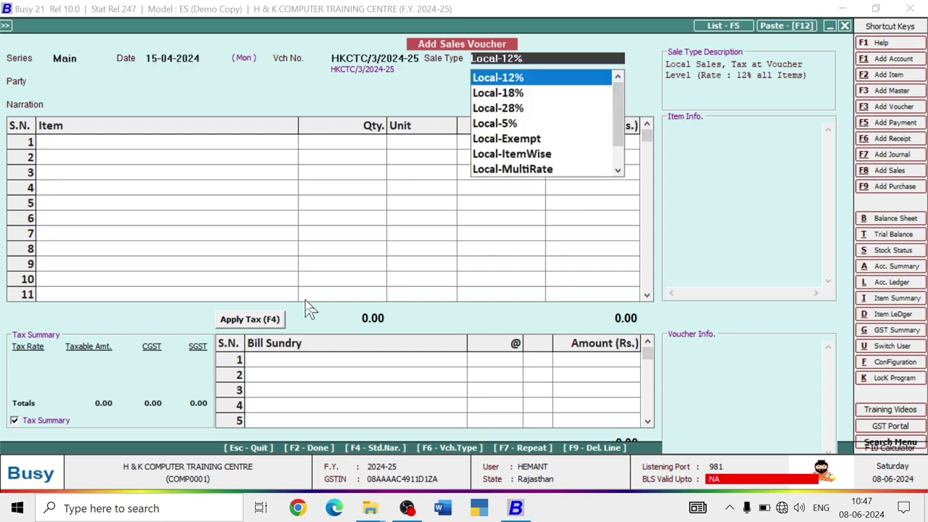
key("Down")
key("Down")
key("Down")
key("Down")
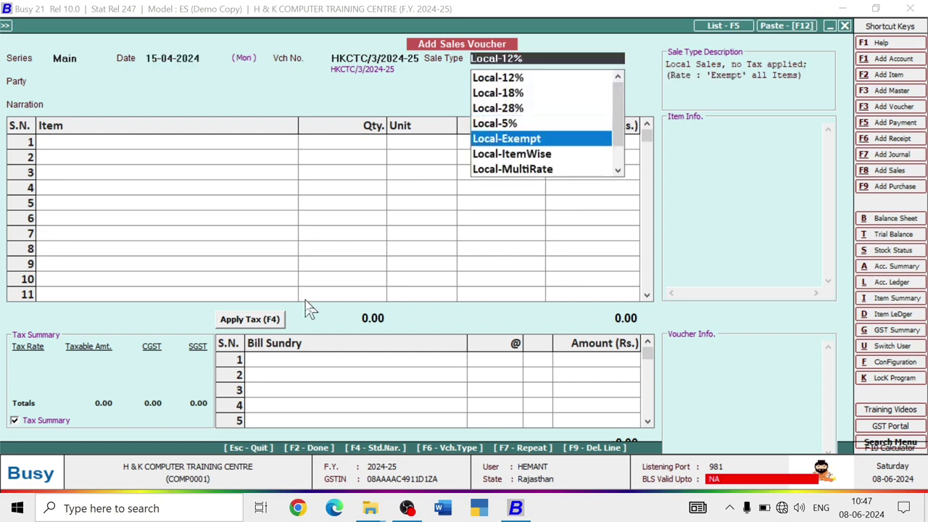
key("Up")
key("Up")
key("Up")
key("Up")
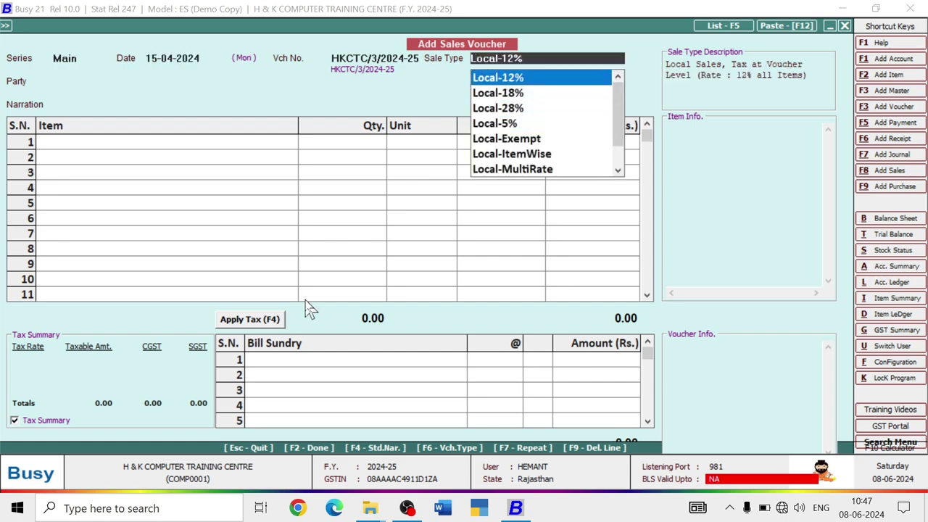
key("Up")
key("Up")
key("Up")
key("Up")
key("Up")
key("Up")
key("Up")
key("Up")
key("Up")
key("Up")
key("Up")
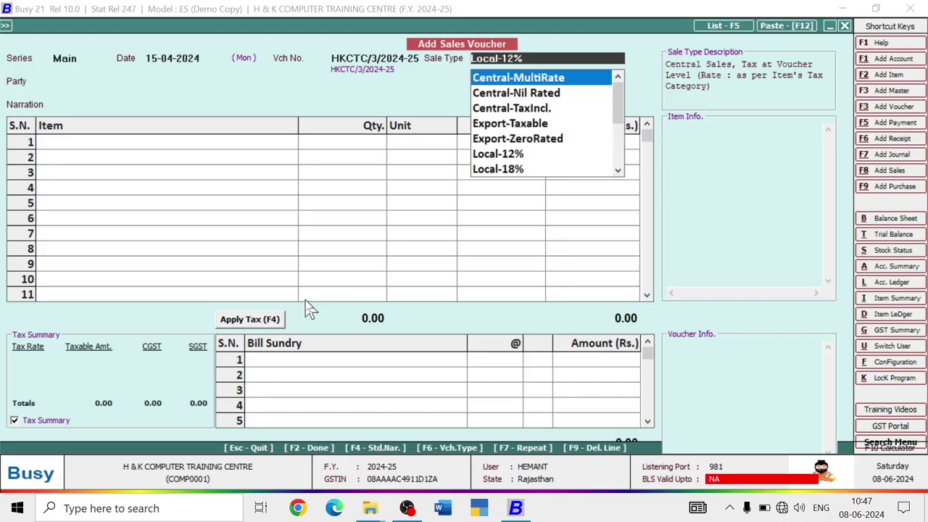
key("Down")
key("Down")
key("Down")
key("Down")
key("Down")
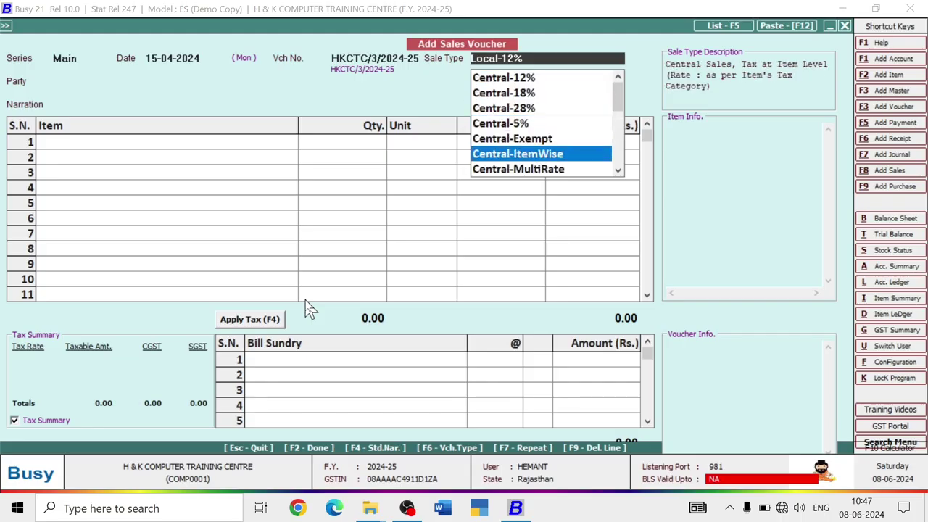
key("Return")
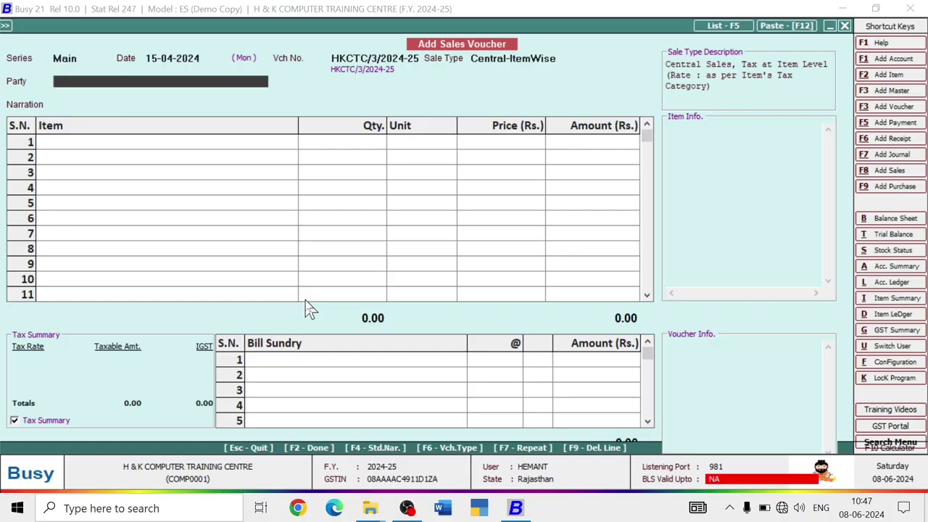
- Start a new party account named NATH TRADING COMPANY with the same print name, under the Sundry Debtors group
key("F3")
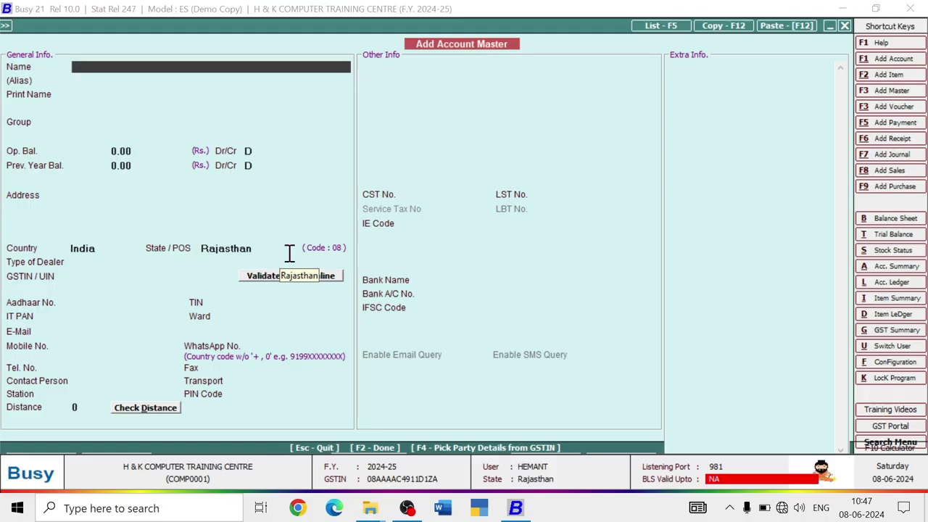
type("NATH")
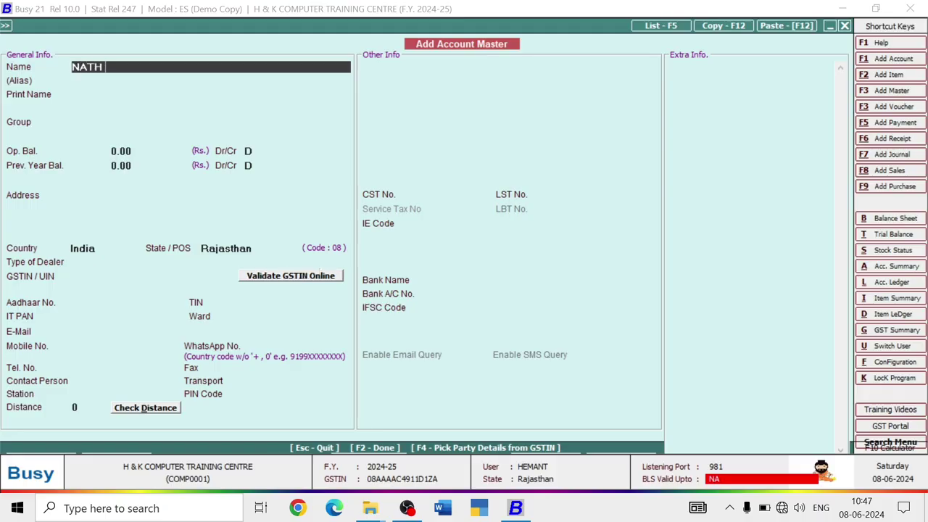
type(" TRADING COMPANY")
key("Return")
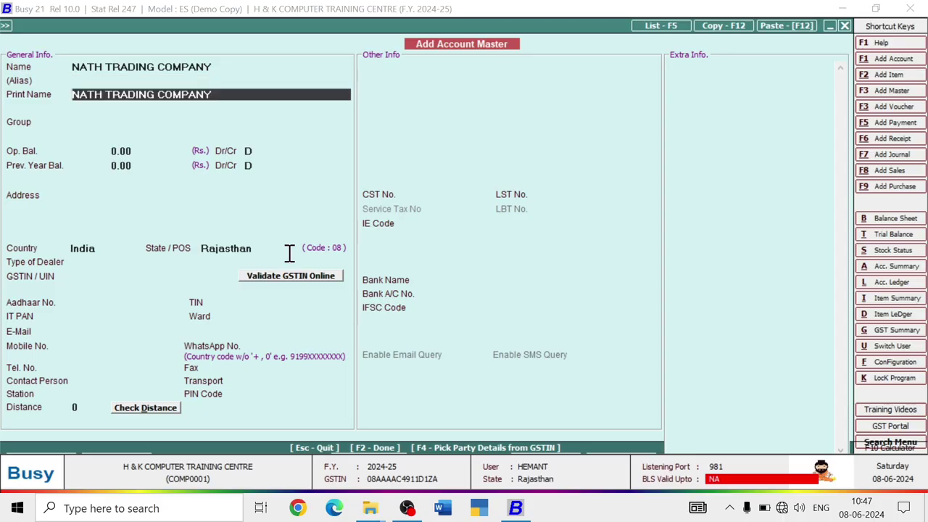
key("Return")
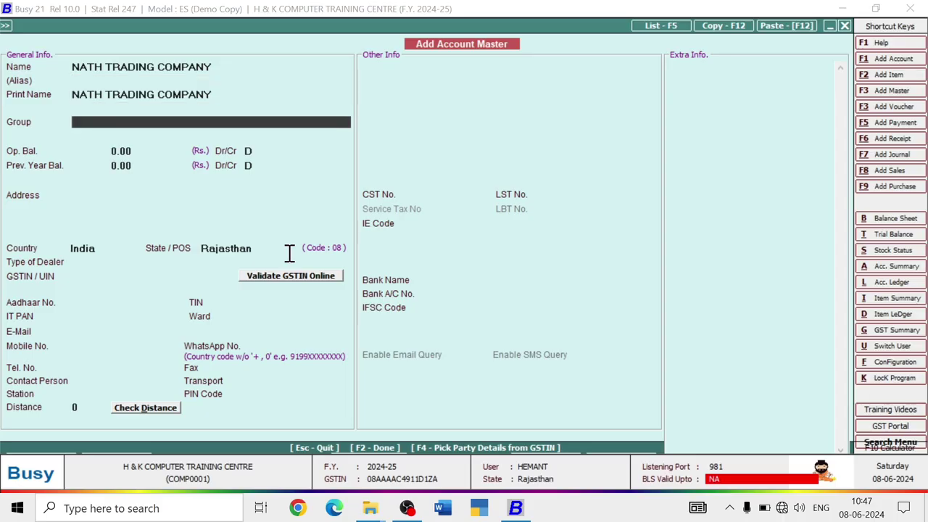
type("SU")
key("Down")
key("Return")
key("Return")
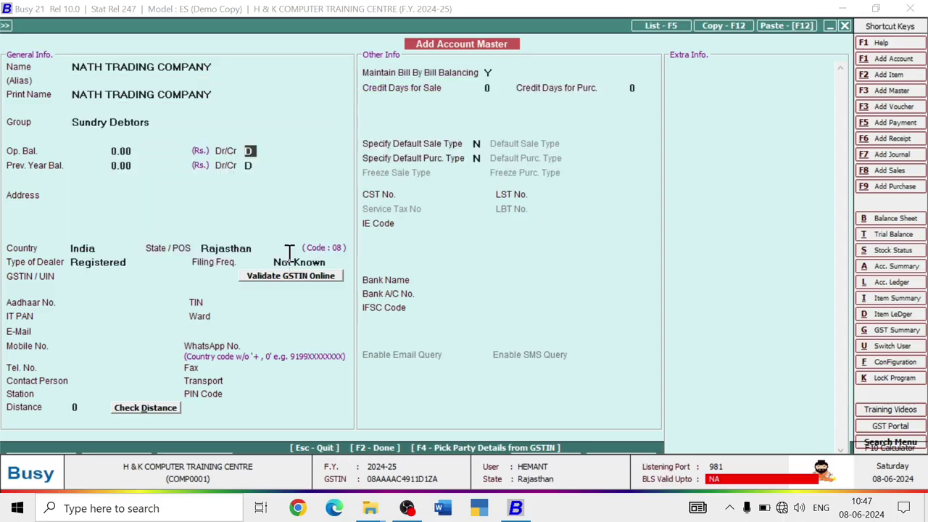
- Leave the party's opening balances and address at their defaults, and set its state to Punjab with dealer type Registered
key("Return")
key("Return")
key("Return")
key("Return")
key("Return")
key("Return")
key("Return")
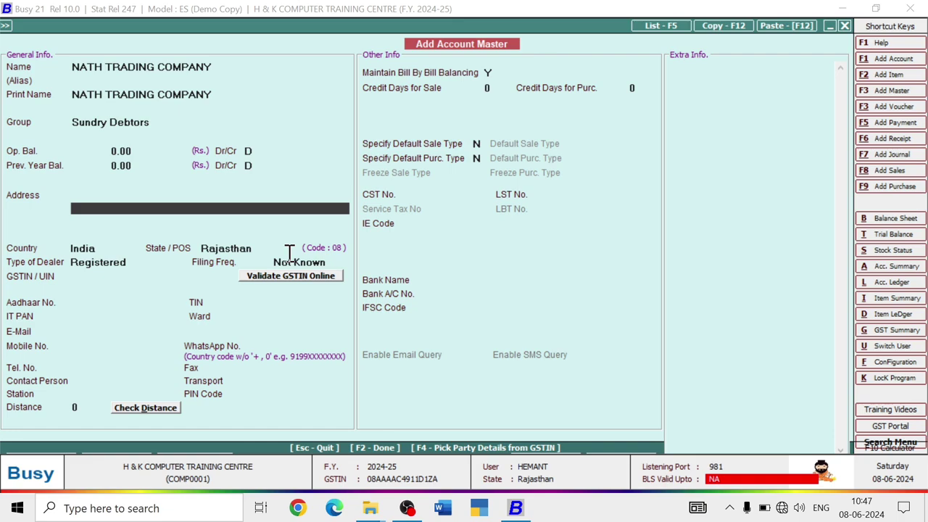
key("Return")
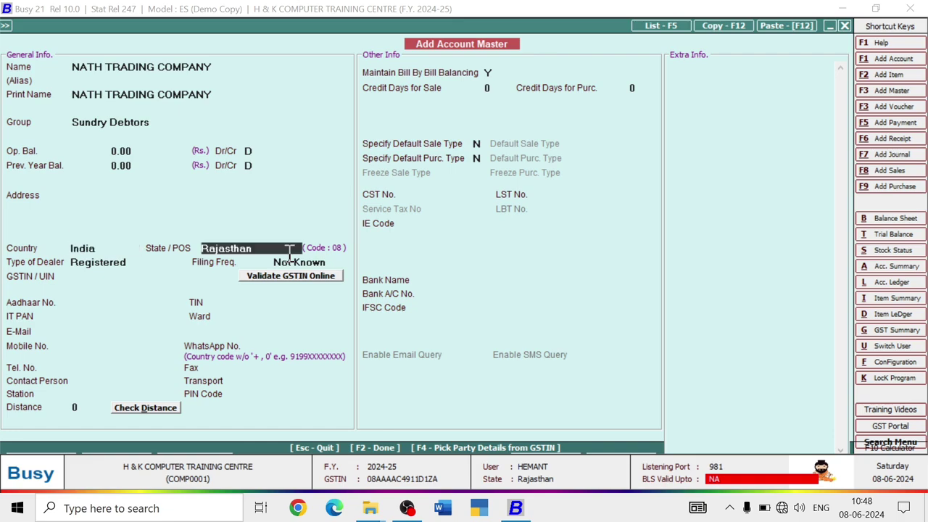
type("P")
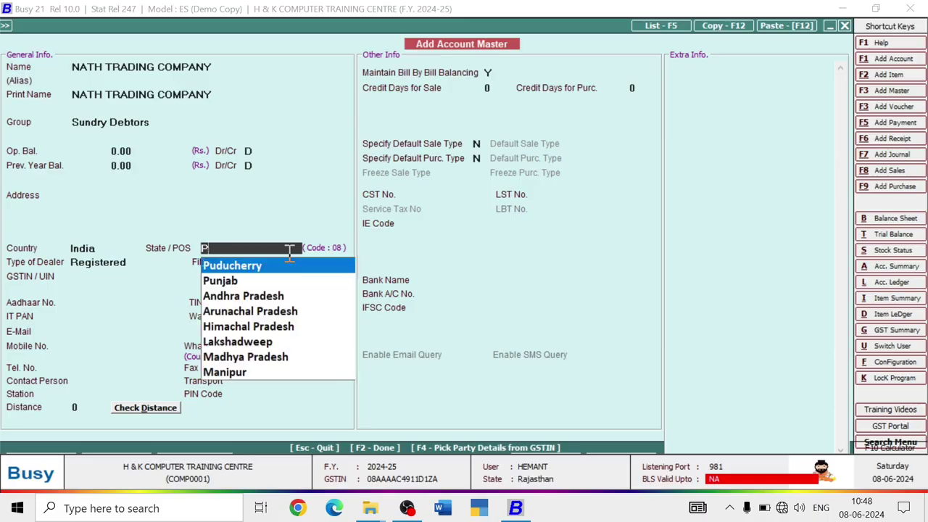
type("U")
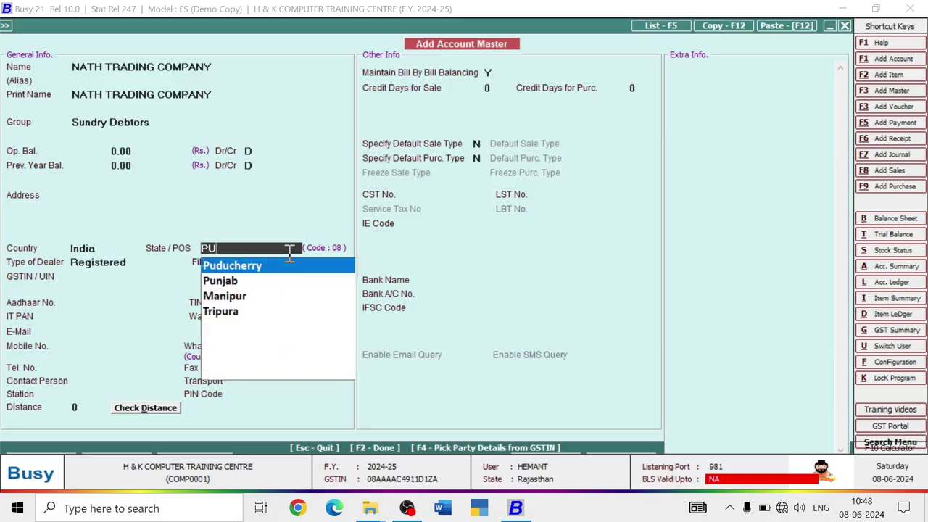
type("N")
key("Return")
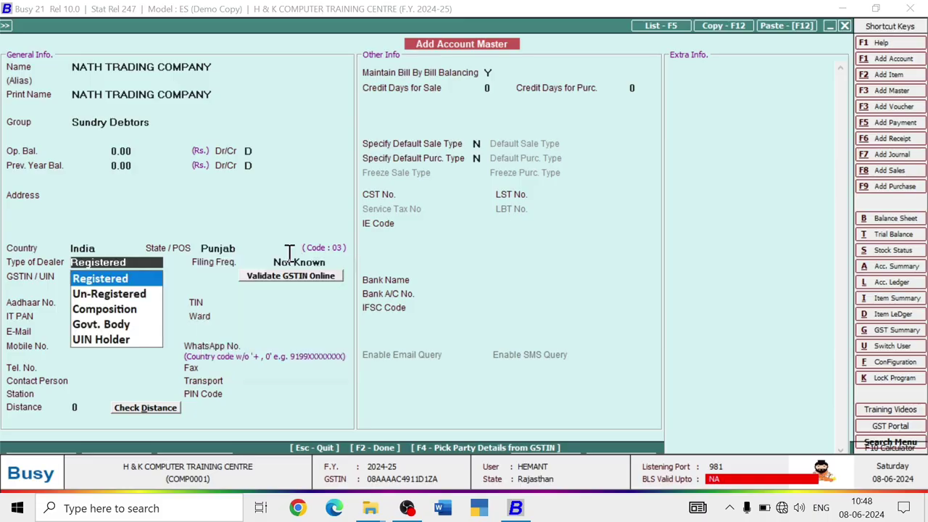
key("Return")
key("Return")
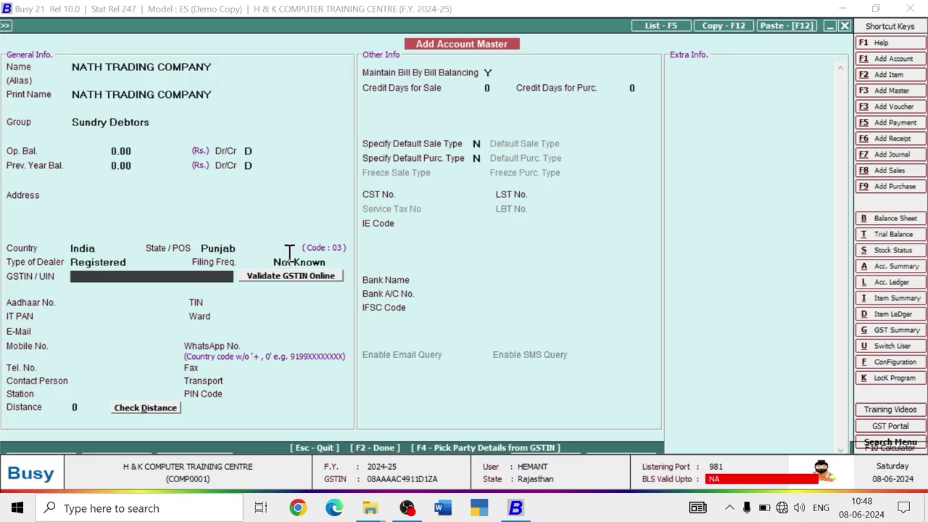
- Enter the party's GSTIN and accept it despite the format check
type("03JHAHZHA")
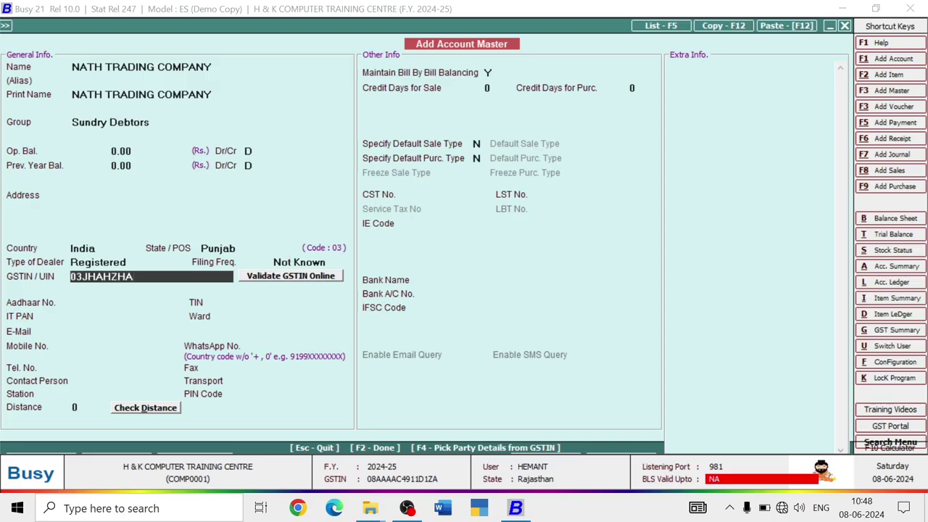
type("1TZ4A4")
key("Return")
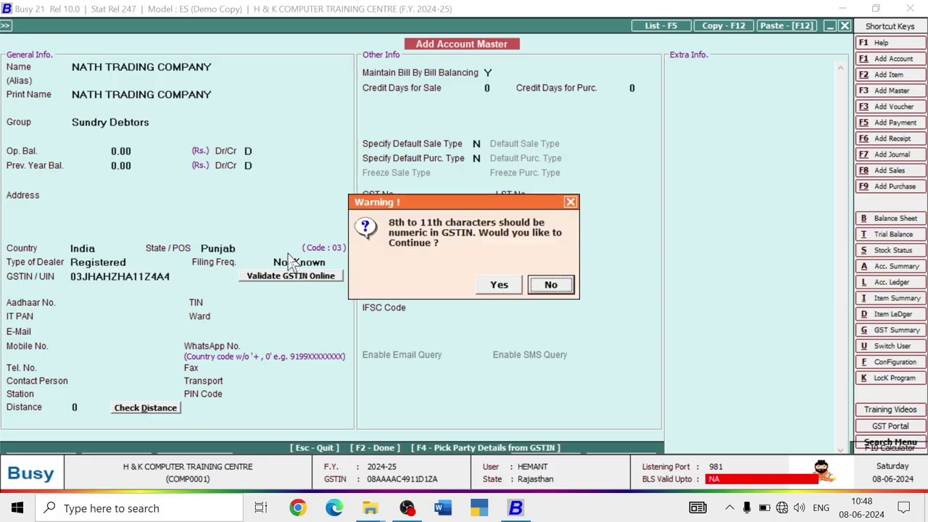
key("Left")
key("Return")
key("Return")
key("Return")
key("Return")
key("Return")
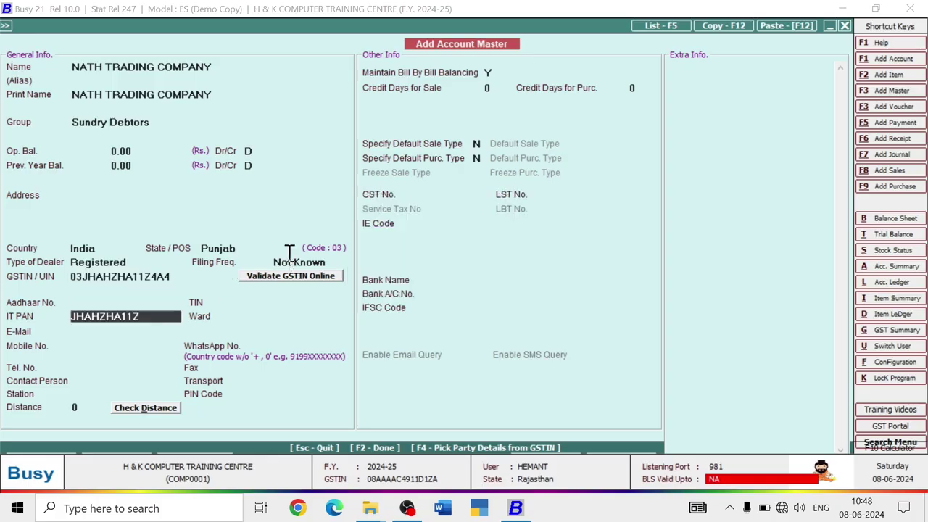
- Save the new party account and use it as the party of the sales voucher
key("Return")
key("F2")
key("Return")
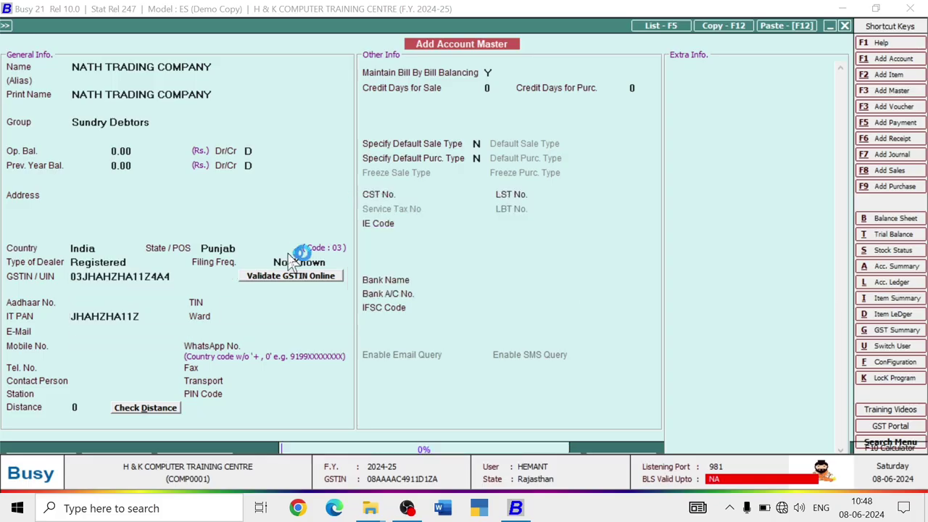
key("Left")
key("Return")
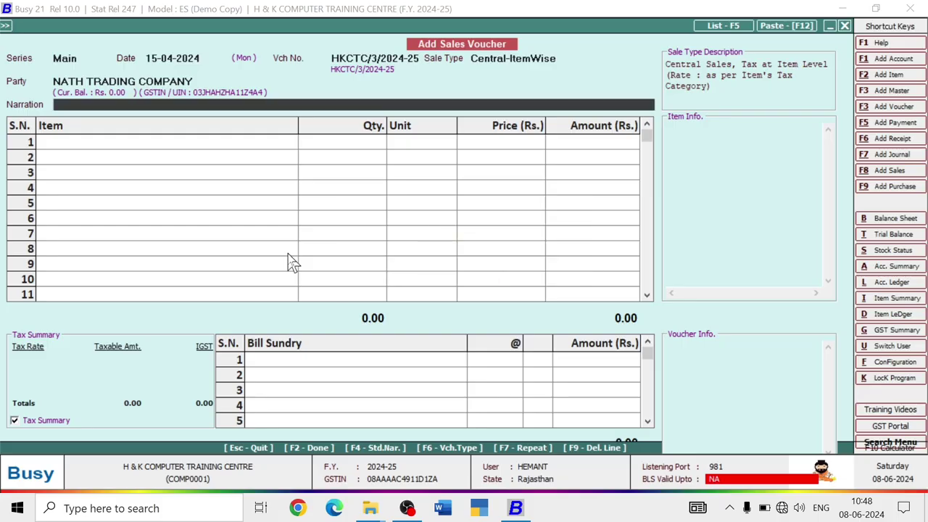
- Leave the narration blank and add SUGAR as the first item with a quantity of 2500 Kgs
key("Return")
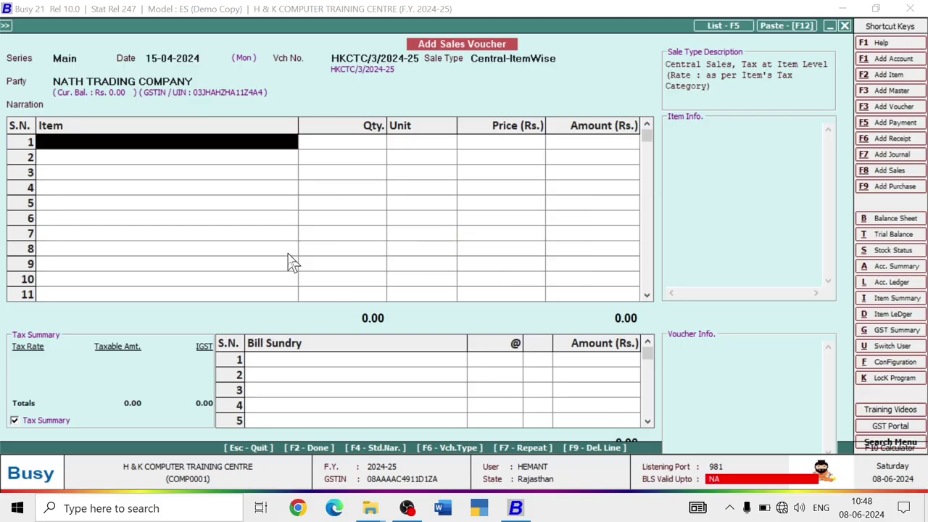
type("sU")
key("Return")
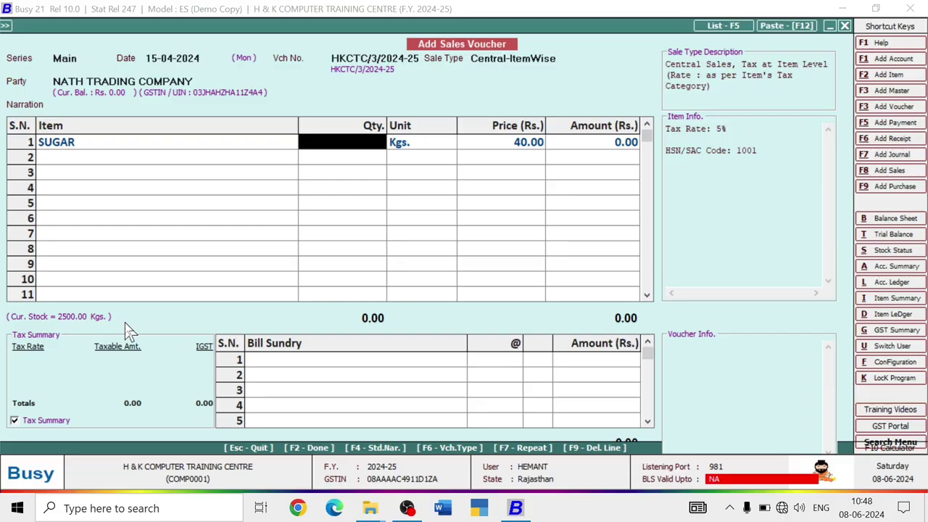
type("2500")
key("Return")
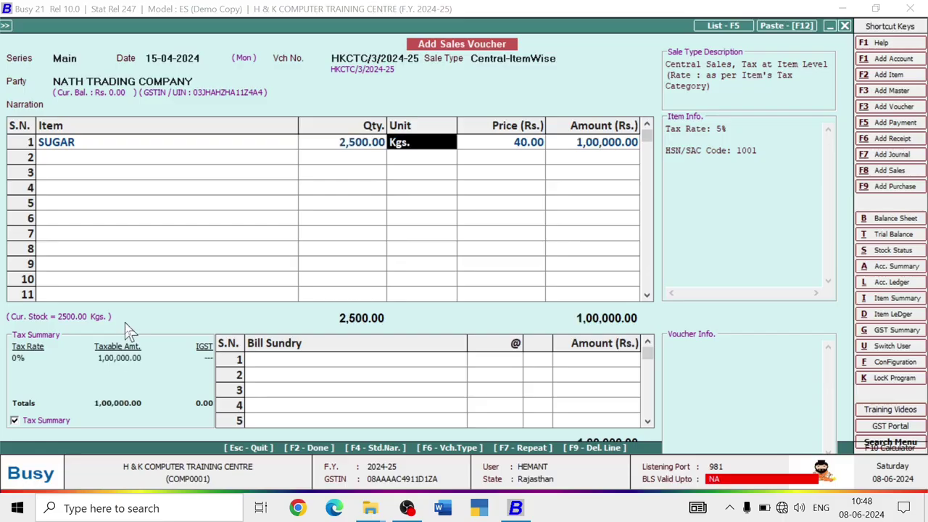
- Keep the sugar price at Rs. 40 per kg and accept its item-wise IGST of 5%
key("Return")
key("Return")
key("Return")
key("Return")
key("Return")
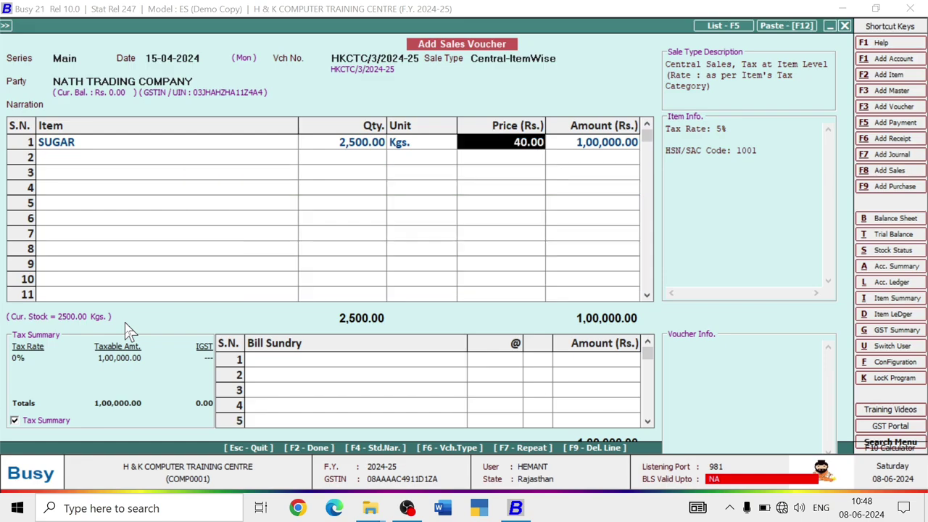
key("Return")
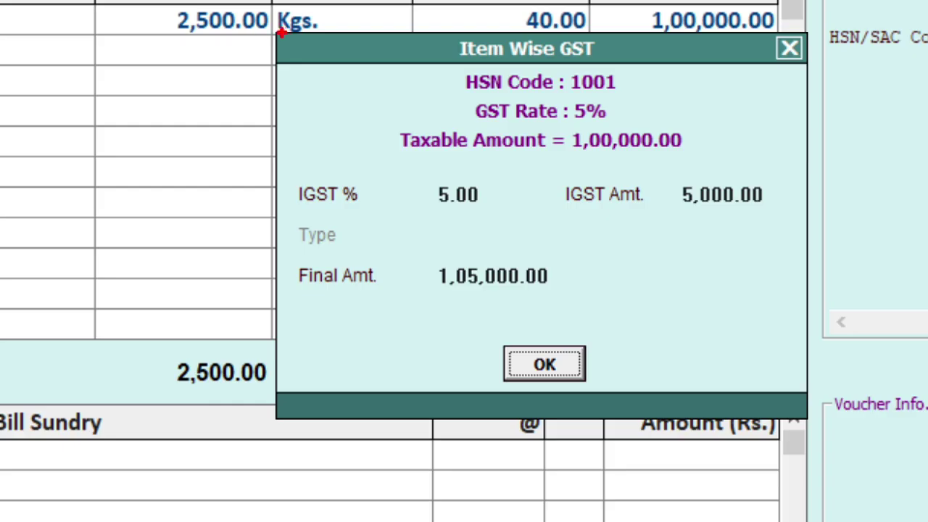
mouse_move(282, 31)
left_mouse_down()
mouse_move(804, 355)
mouse_move(829, 390)
left_mouse_up()
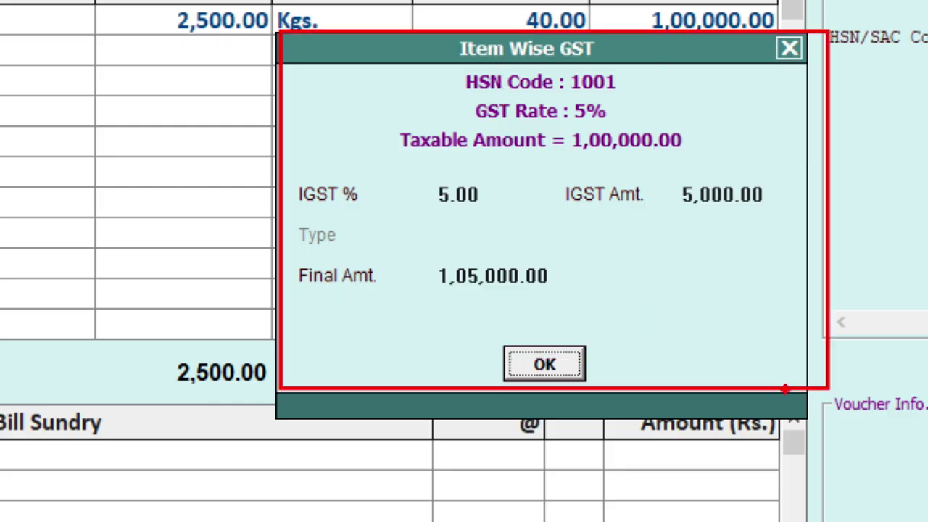
key("Return")
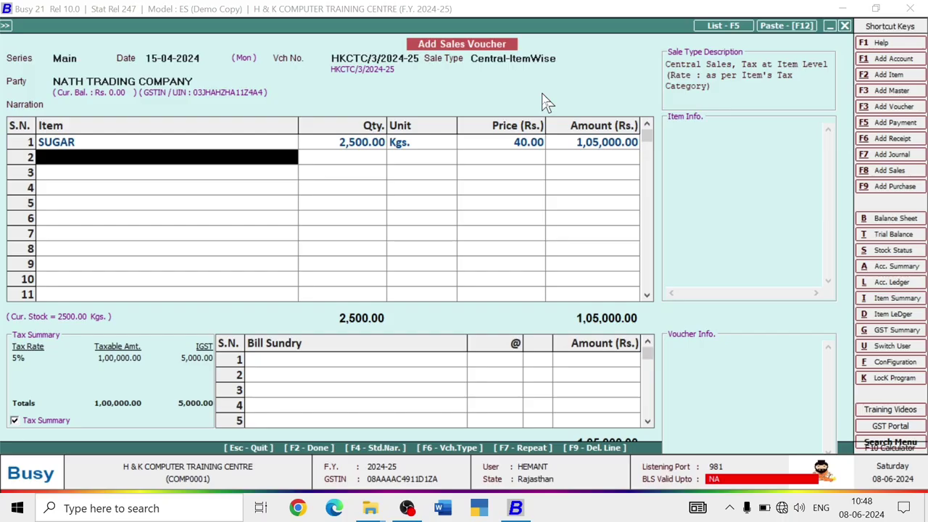
- Add BABA RAM DEV MUSTARD OIL @ 500ML BTL as the second item with a quantity of 200 BTL
type("MUS")
key("Return")
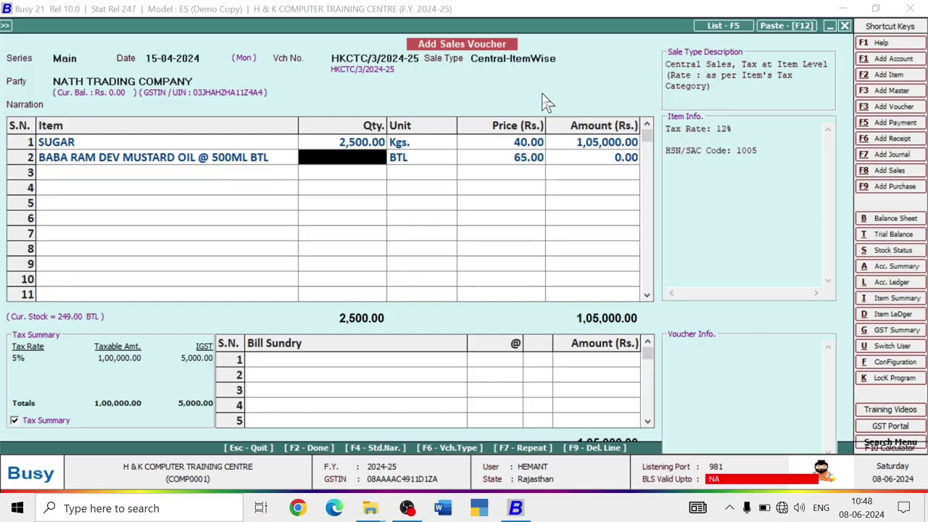
type("200")
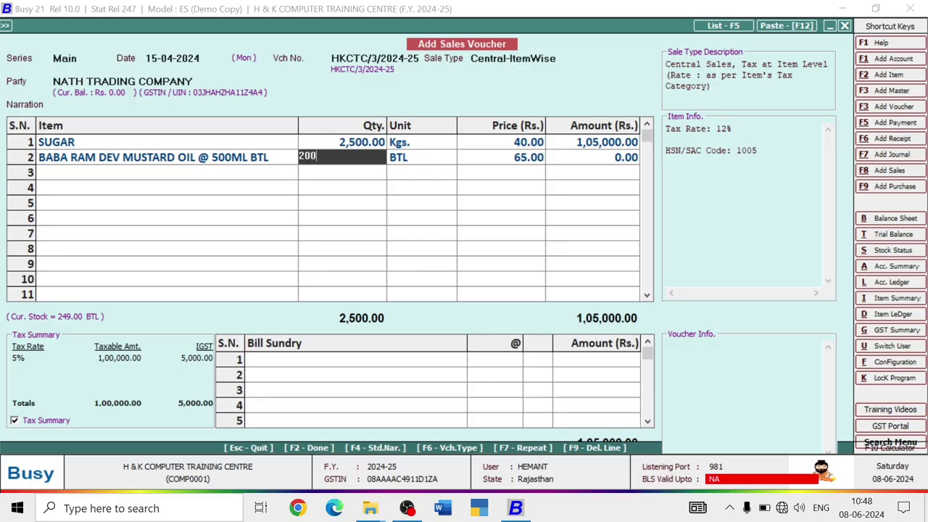
key("Return")
key("Return")
key("Return")
key("Return")
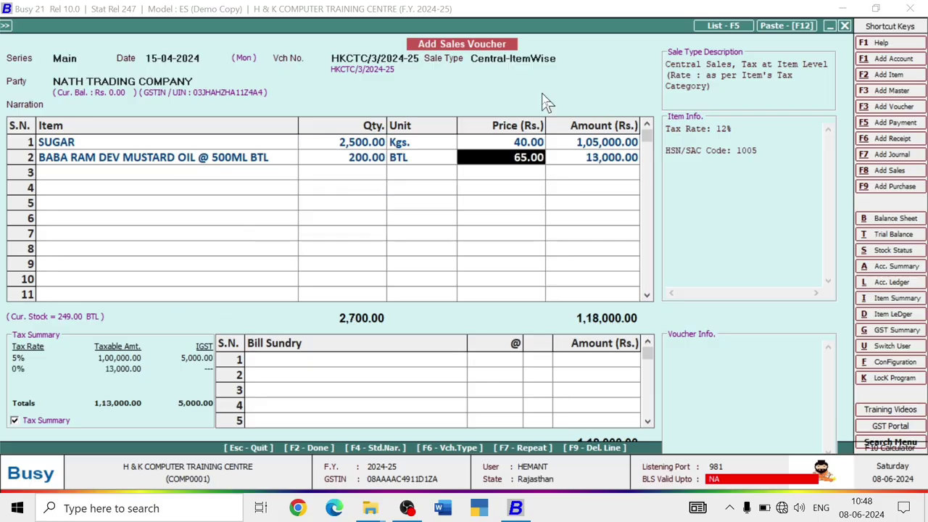
- Price the mustard oil at Rs. 66 per bottle, accept its item-wise IGST of 12% and finish the item list
type("66")
key("Return")
key("Return")
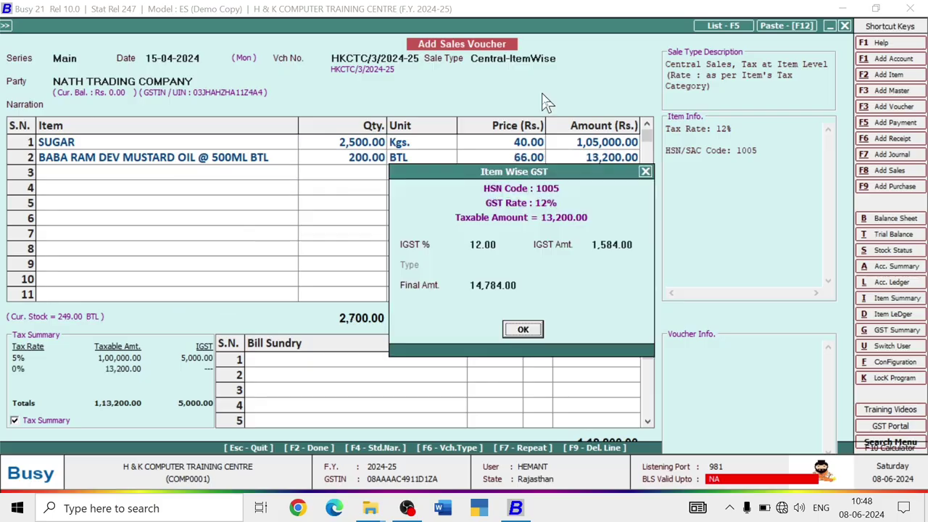
key("Return")
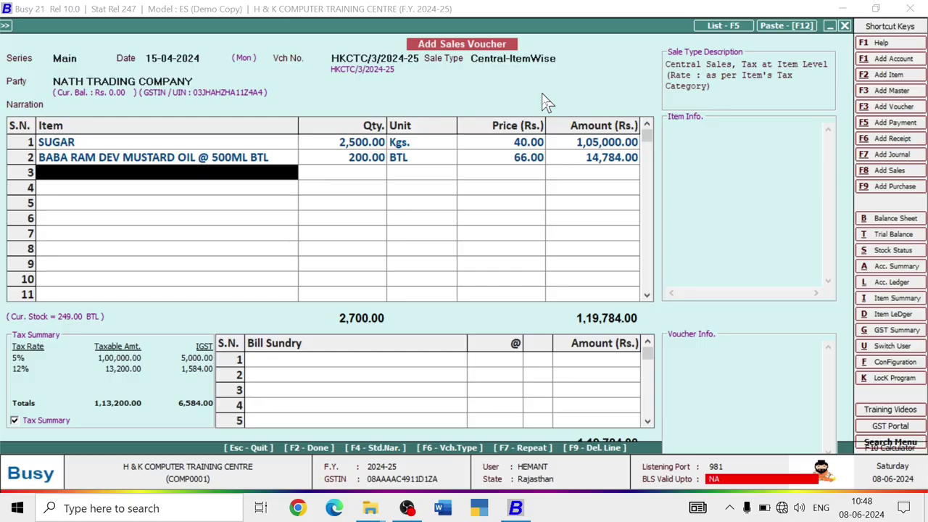
key("Return")
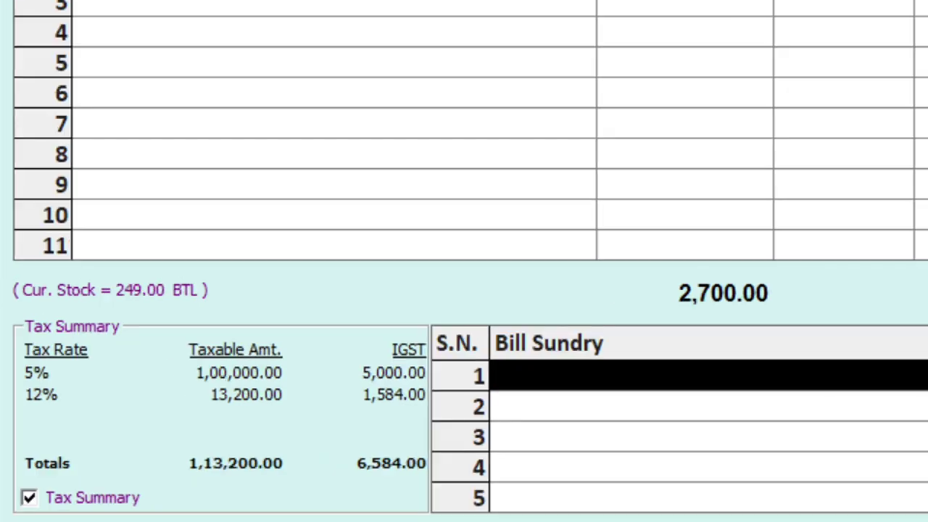
mouse_move(8, 348)
left_mouse_down()
mouse_move(106, 413)
mouse_move(167, 418)
left_mouse_up()
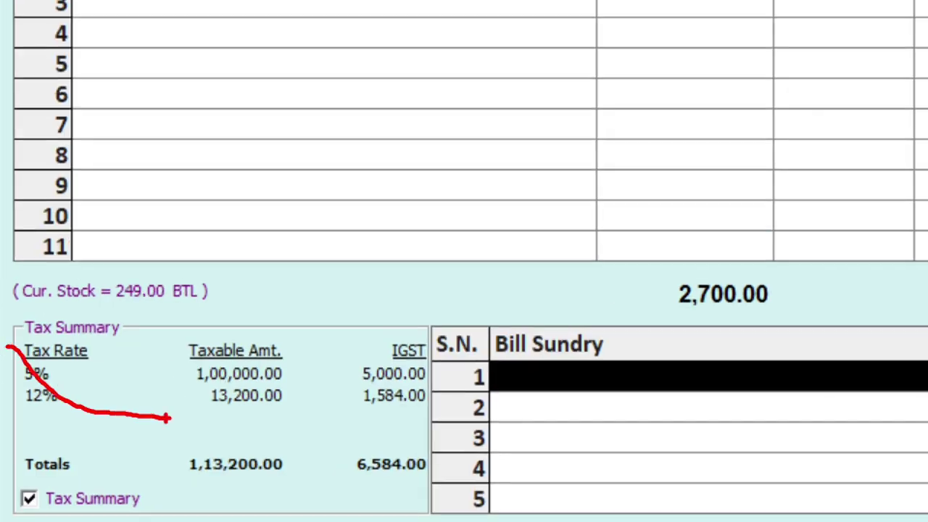
key("e")
mouse_move(3, 350)
left_mouse_down()
mouse_move(16, 367)
mouse_move(331, 425)
mouse_move(447, 434)
mouse_move(434, 432)
left_mouse_up()
key("Escape")
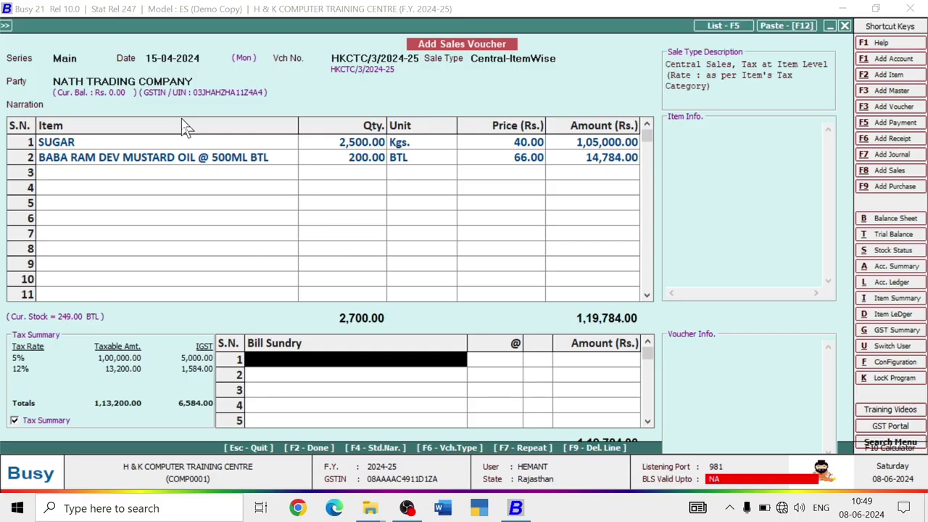
- Submit the completed central item-wise sales voucher for saving and proceed to its transport details
key("F2")
left_click(487, 282)
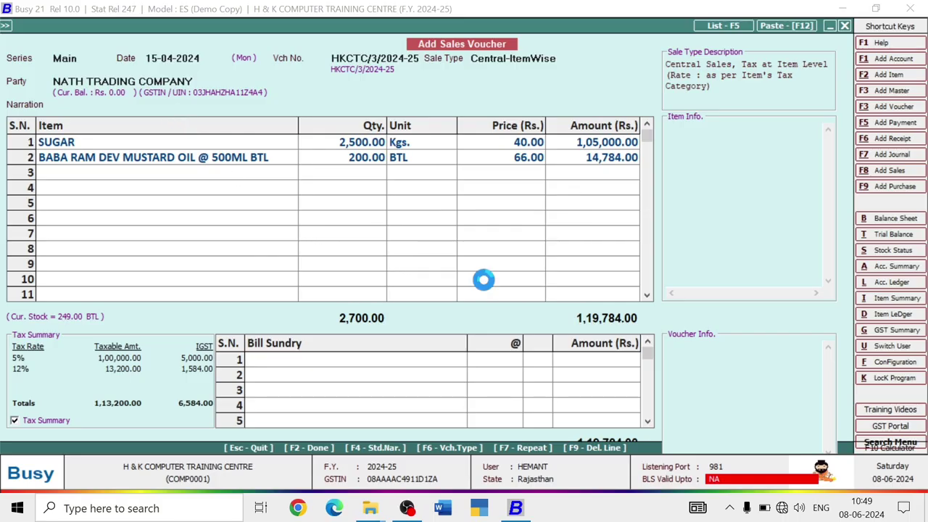
left_click(464, 364)
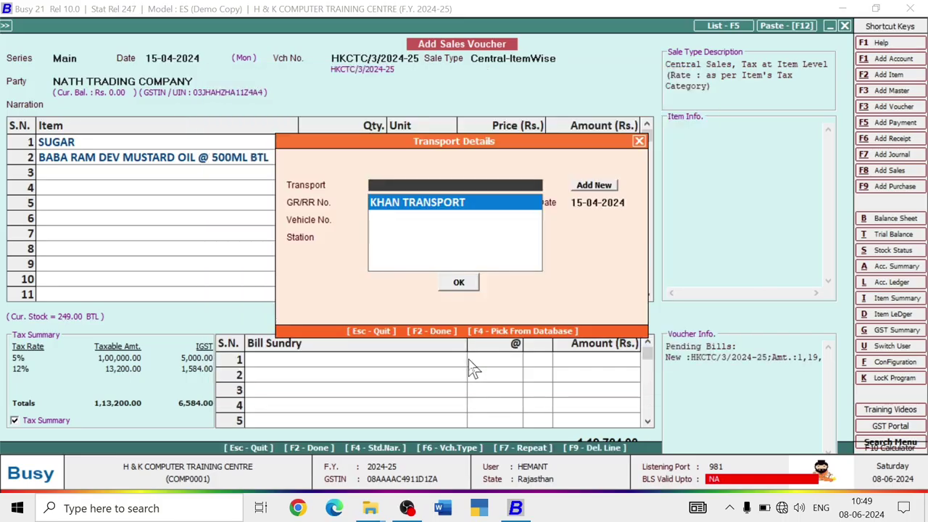
- Add AGARWAL TRANSPORT as a new transporter and use it as the voucher's transport
left_click(599, 187)
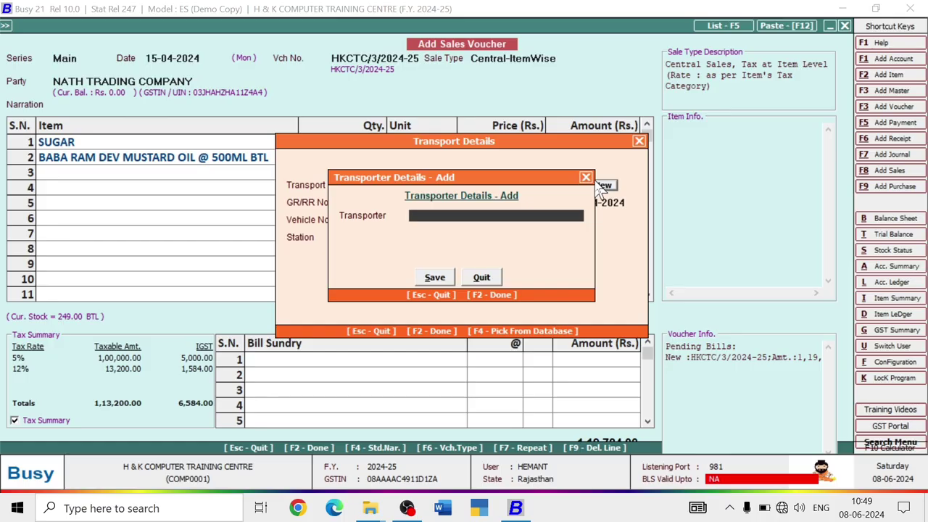
type("CA")
key("BackSpace")
key("BackSpace")
type("AGARWAL")
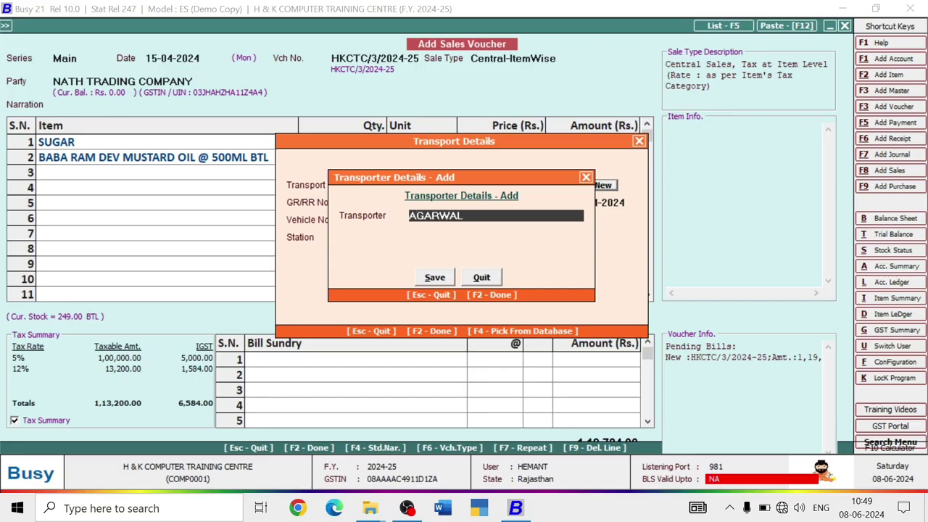
type(" TRANSPORT")
key("Return")
key("Return")
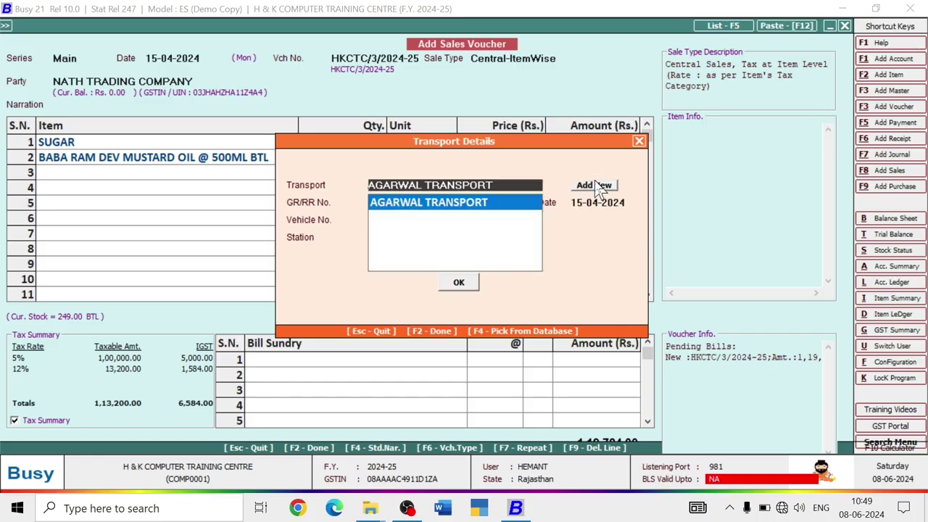
key("Return")
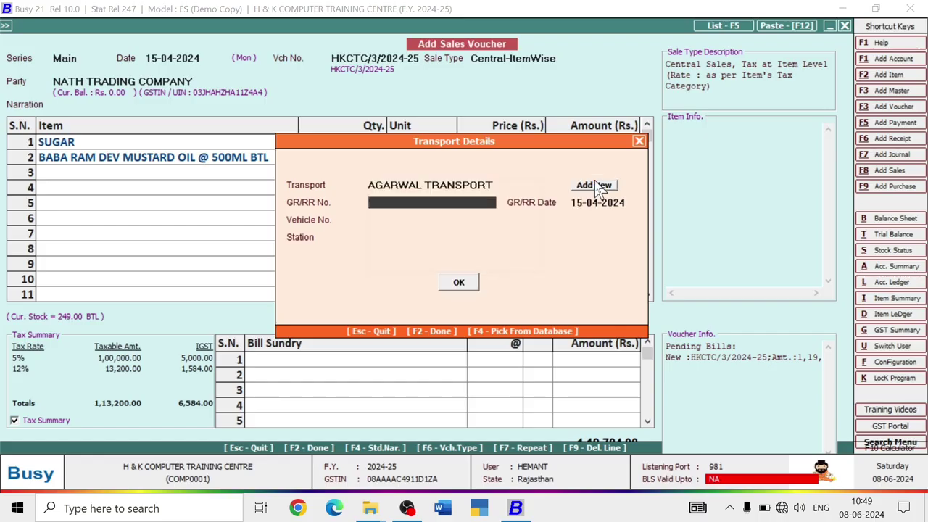
- Enter GR/RR number 547457 with the GR/RR date 16-04-2024
type("547457")
key("Return")
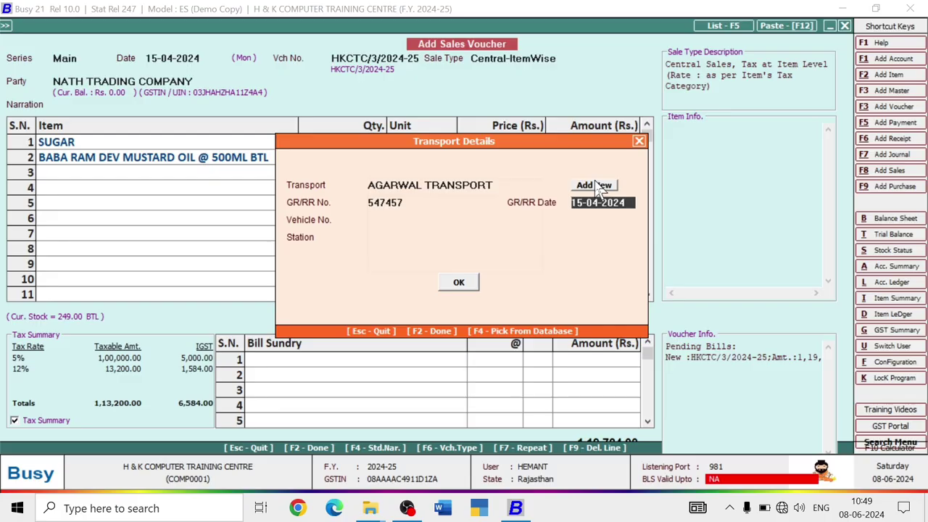
type("16")
key("Return")
type("RJ07")
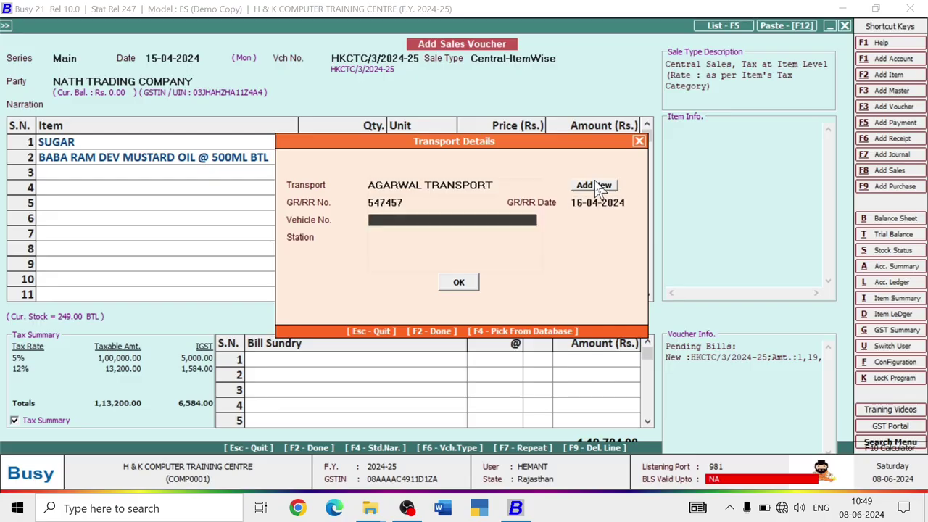
type("GS2374")
key("Return")
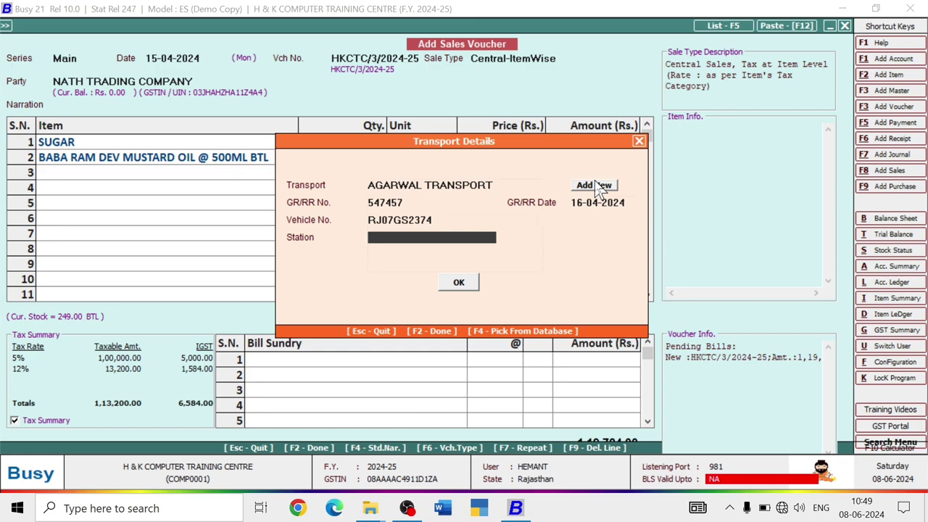
type("BIKANER")
key("Return")
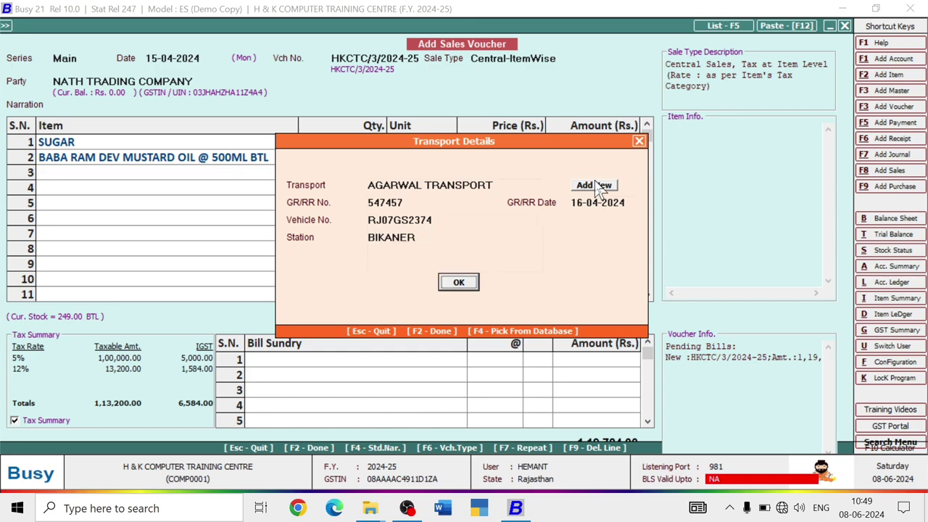
- Accept the transport details and finish saving the voucher without printing the sales invoice
key("Return")
key("Return")
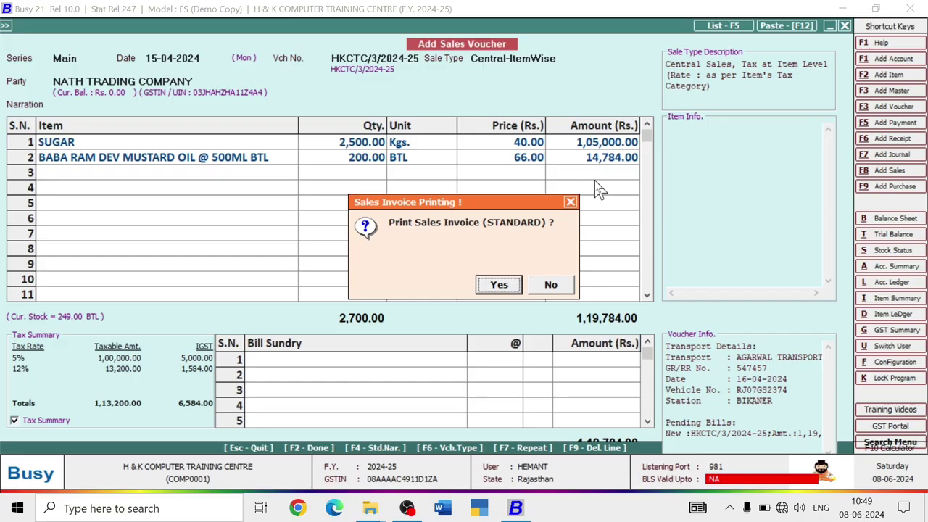
left_click(552, 288)
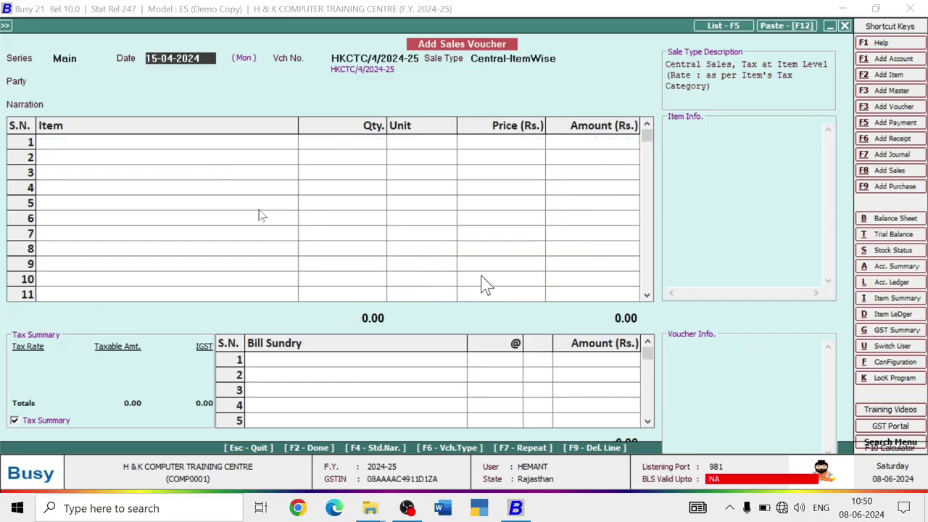